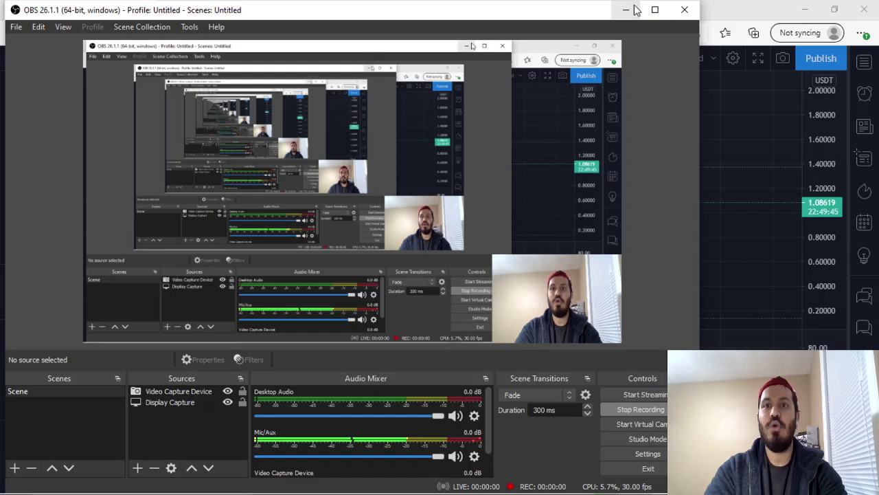
Minimize OBS Studio to reveal the AUDIO/USDT daily chart in the browser.
click(626, 9)
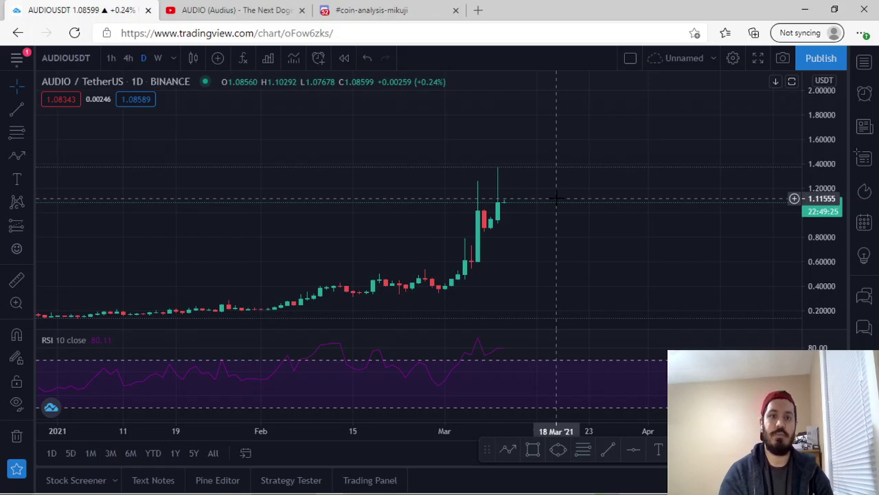
click(227, 10)
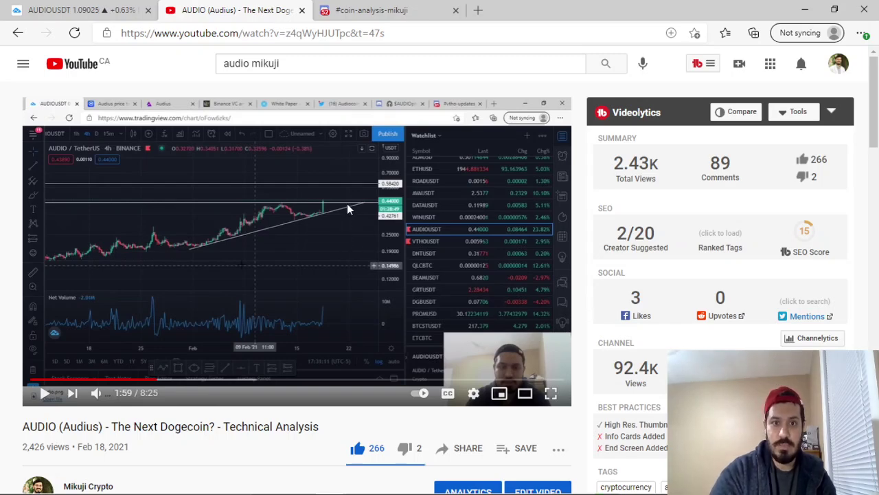
click(550, 393)
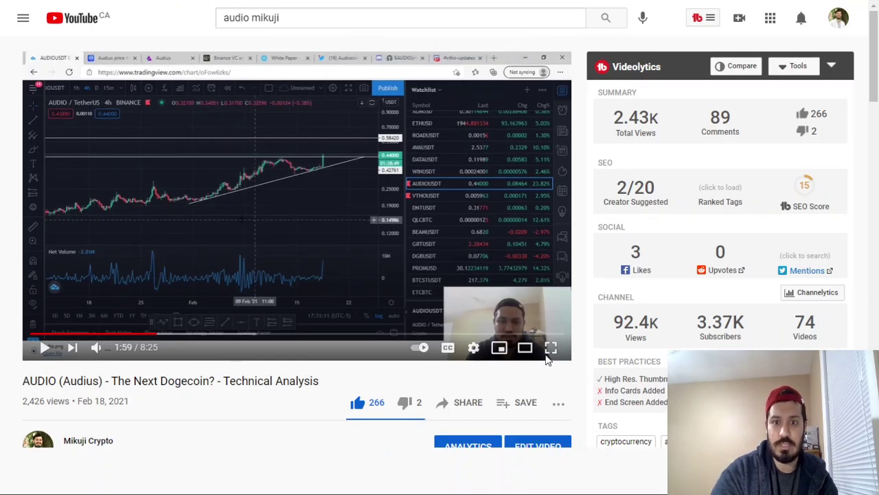
double_click(519, 266)
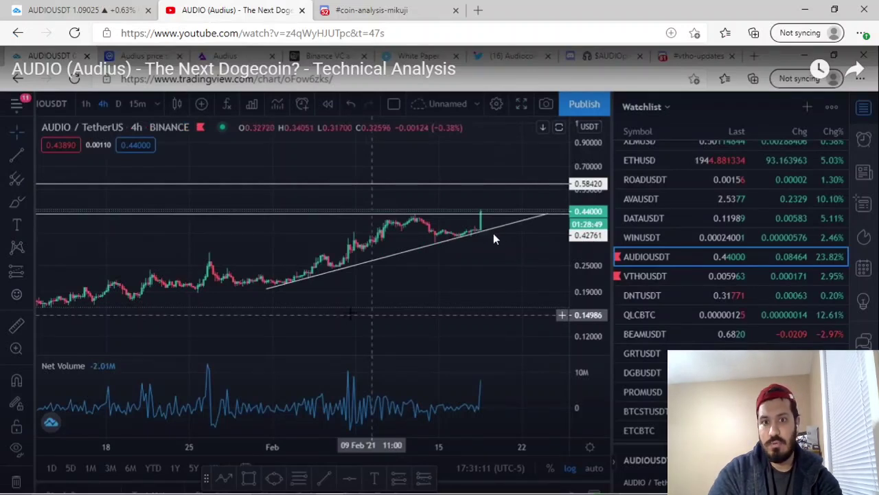
double_click(541, 319)
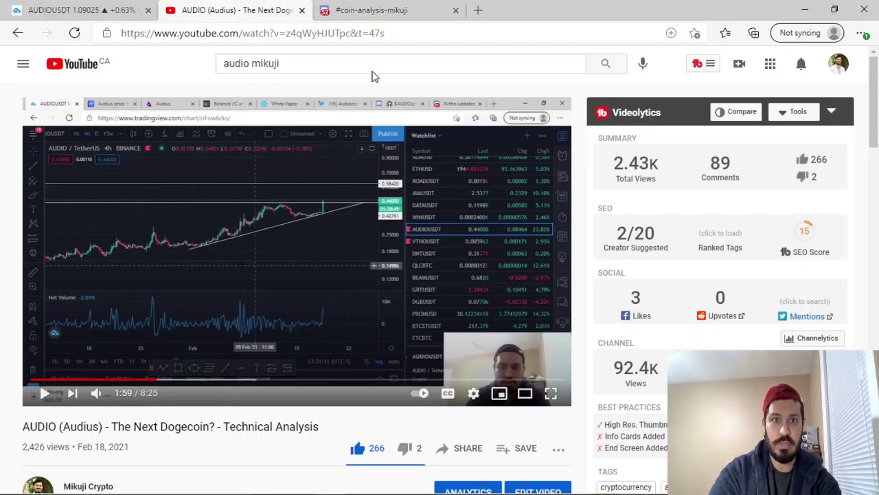
click(81, 10)
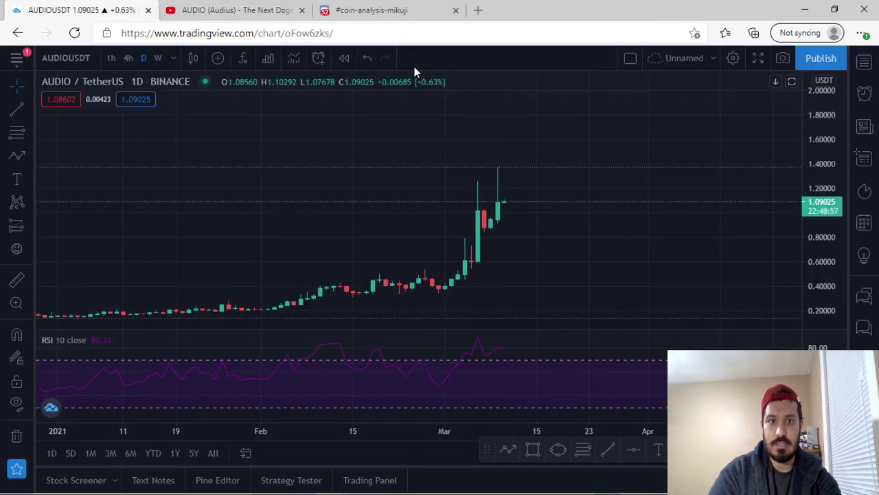
Open Discord's #coin-analysis-mikuji channel and browse the XVS/USDT and REEF/USDT chart posts.
click(357, 13)
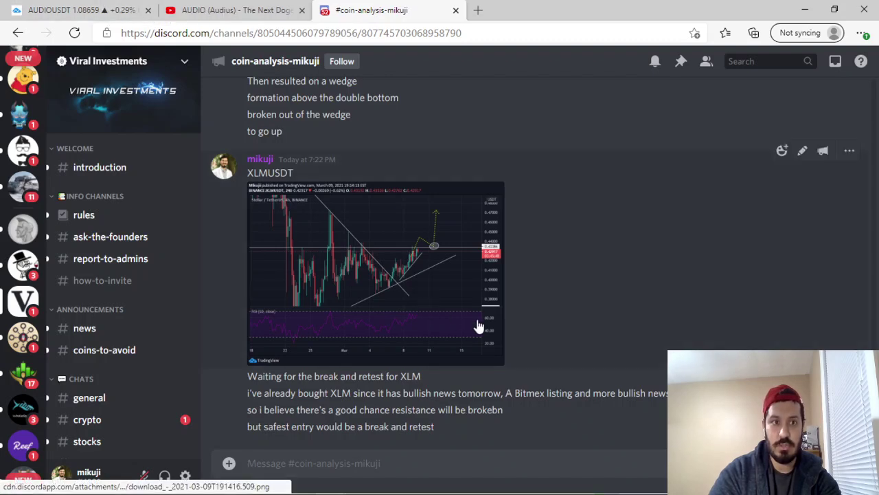
scroll(357, 287, up, 15)
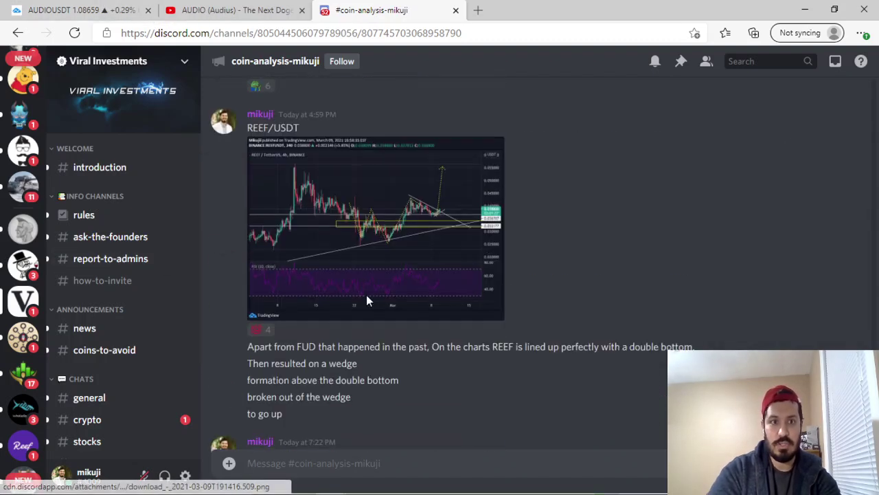
scroll(421, 311, up, 10)
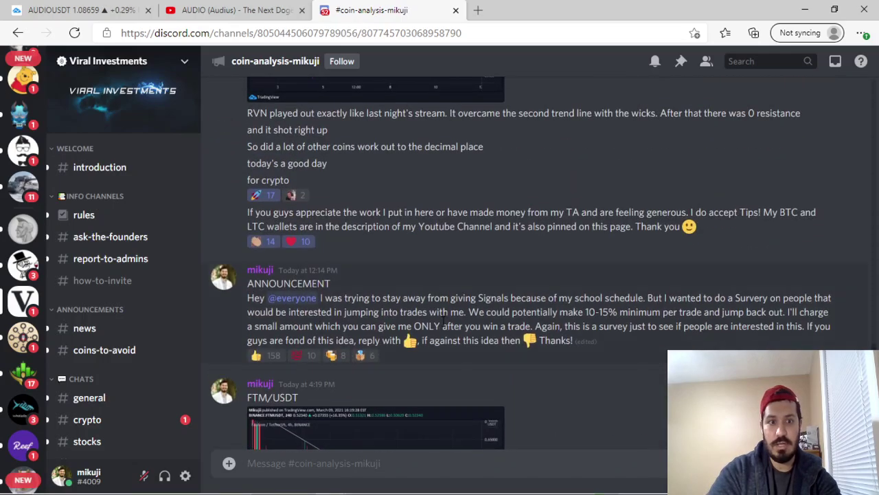
scroll(442, 323, down, 5)
scroll(442, 335, up, 2)
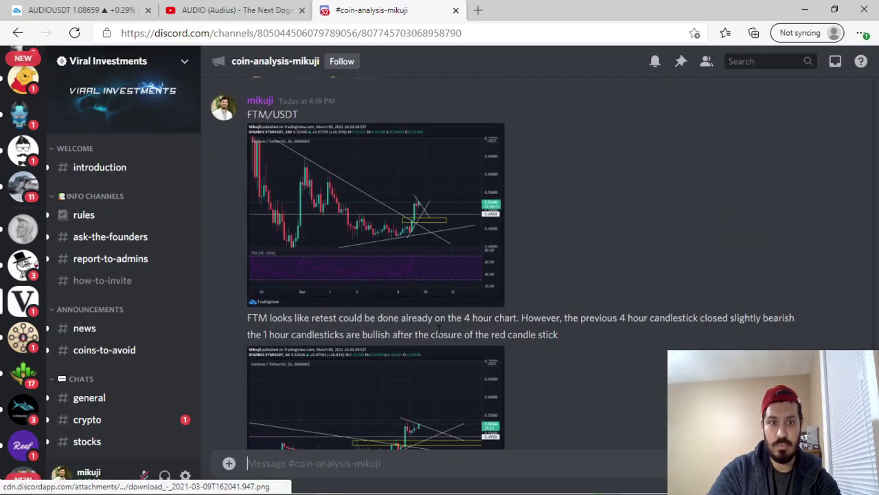
scroll(375, 225, down, 4)
scroll(465, 316, down, 5)
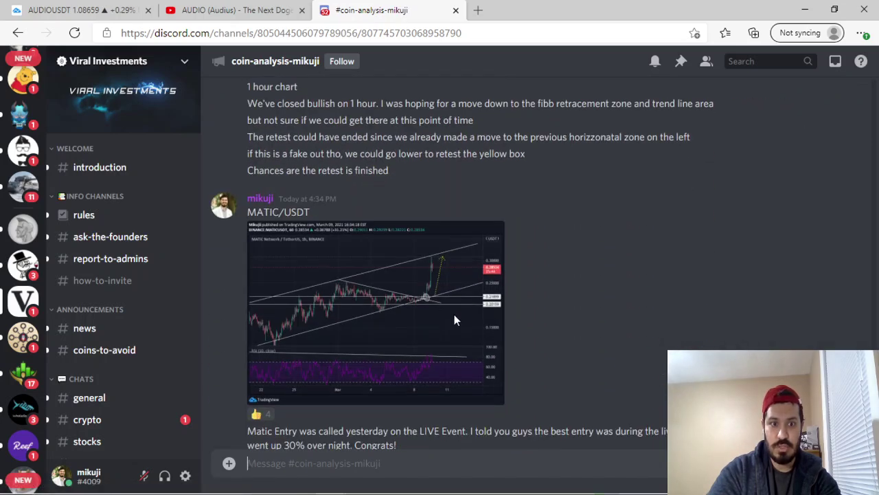
scroll(472, 318, down, 5)
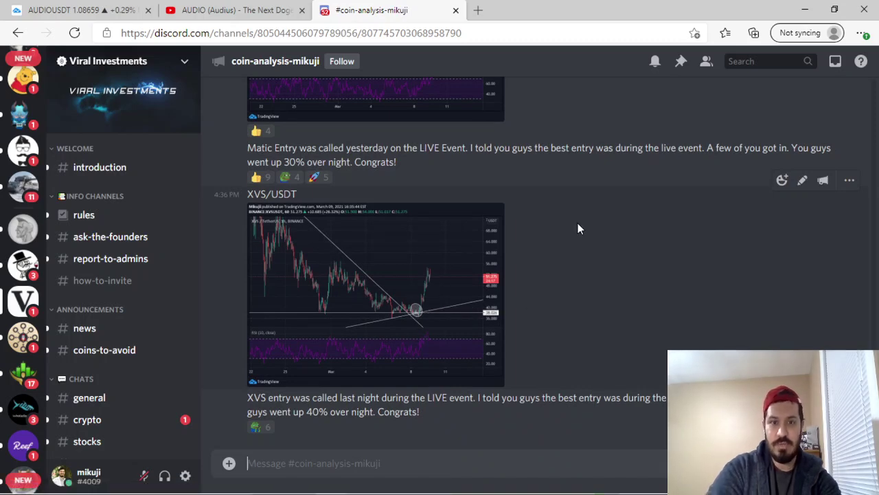
scroll(577, 223, down, 3)
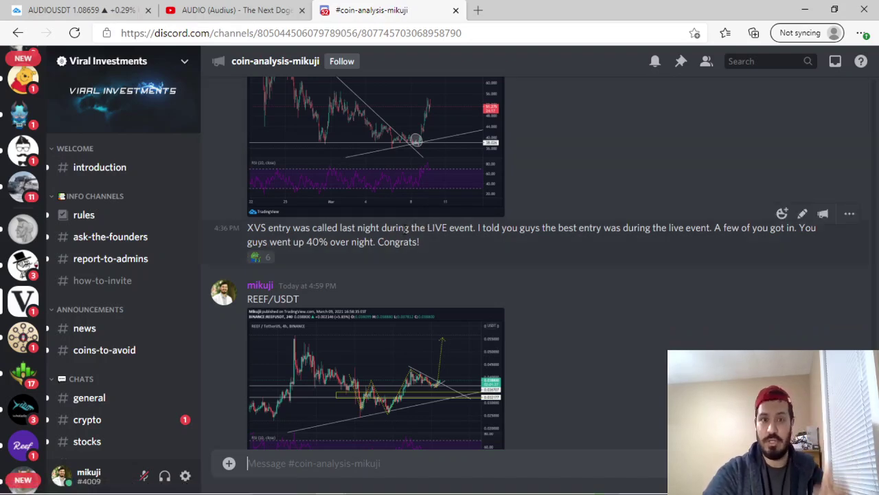
Return to the TradingView AUDIO/USDT chart and zoom in on the candles.
click(76, 9)
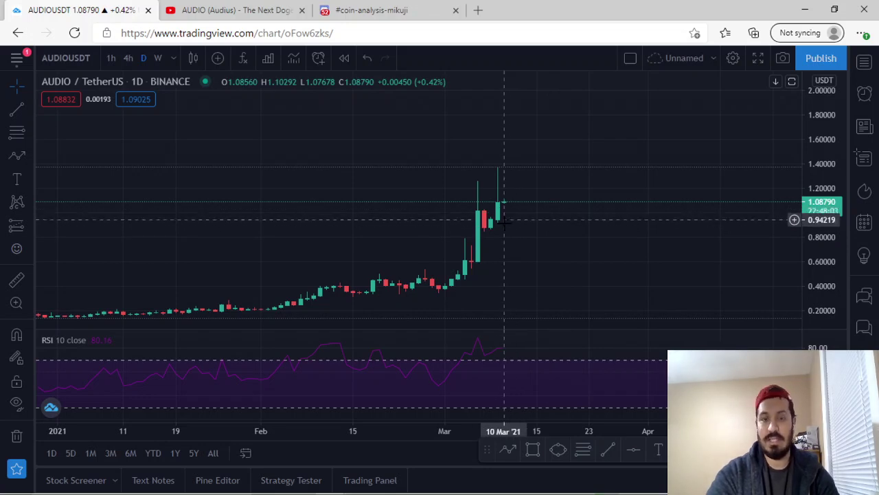
scroll(441, 224, up, 2)
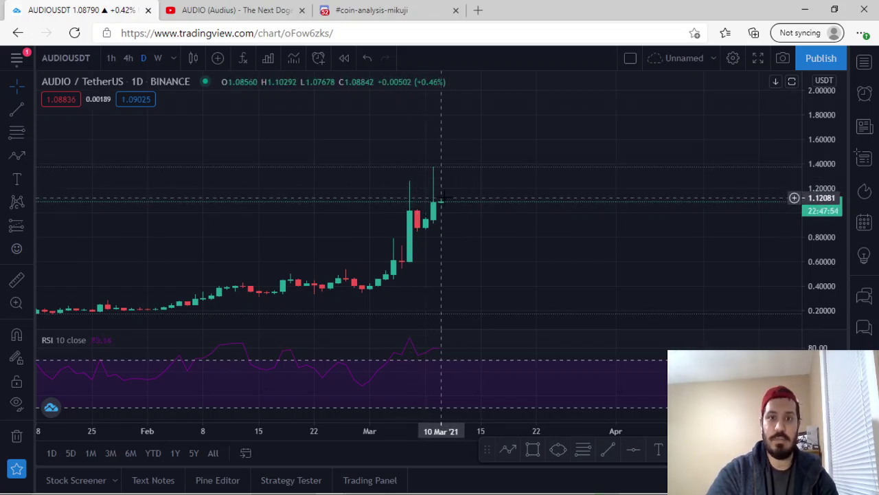
Switch the chart to 4-hour candles and stretch the price scale for a closer look.
click(134, 67)
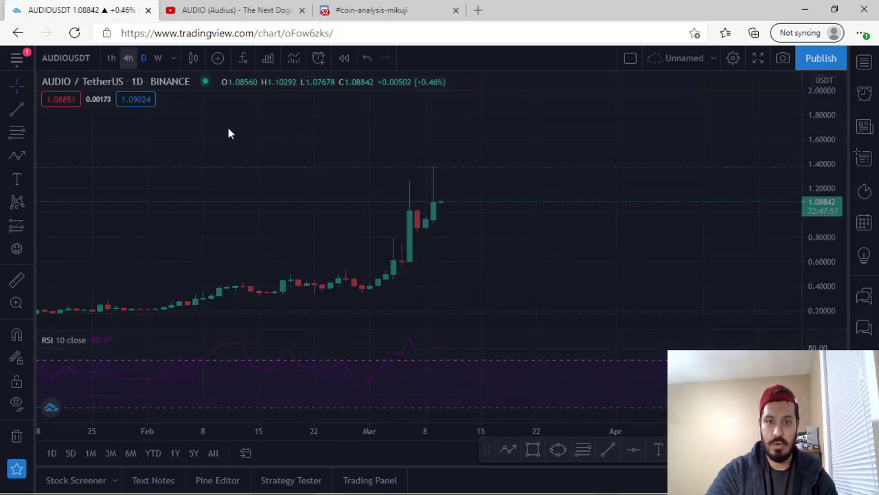
scroll(544, 239, down, 3)
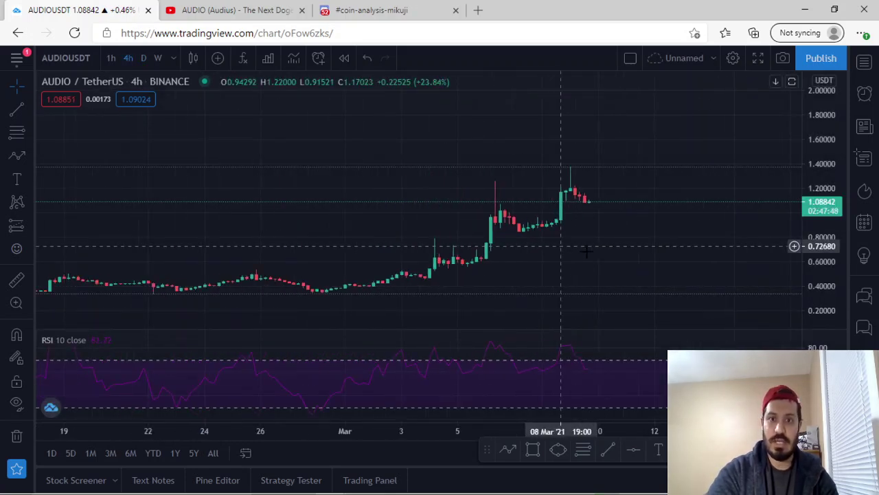
scroll(741, 266, down, 3)
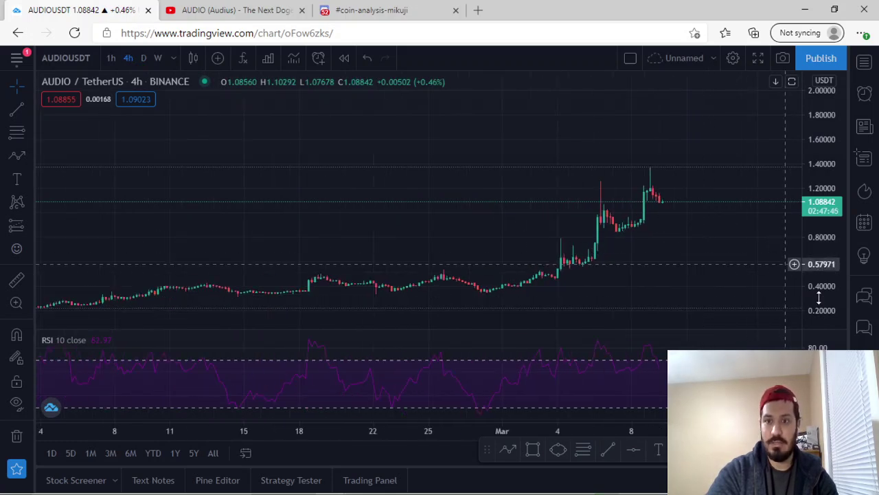
scroll(783, 255, down, 2)
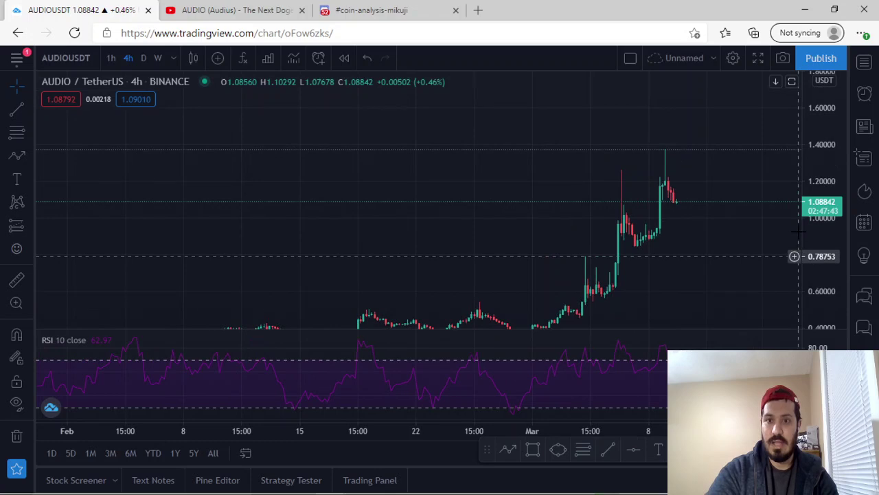
drag(797, 255, 701, 186)
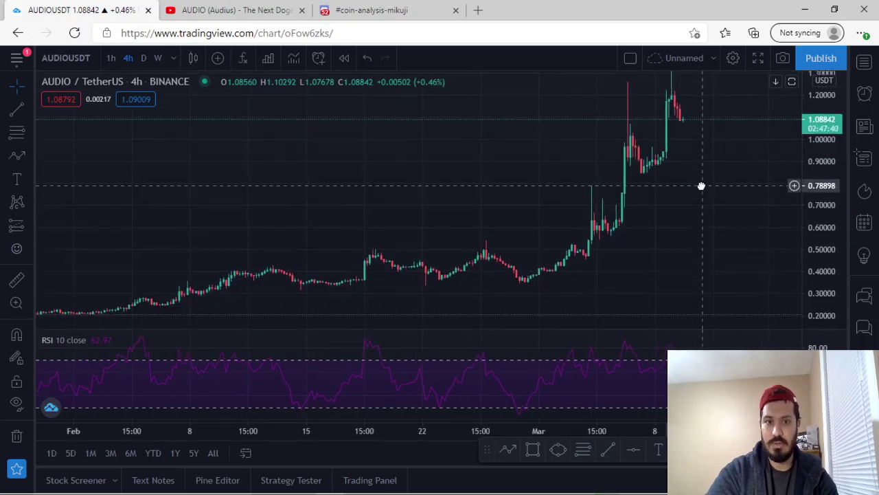
Draw a support trendline from the 14 Feb low to the early-March low along the lows.
click(16, 109)
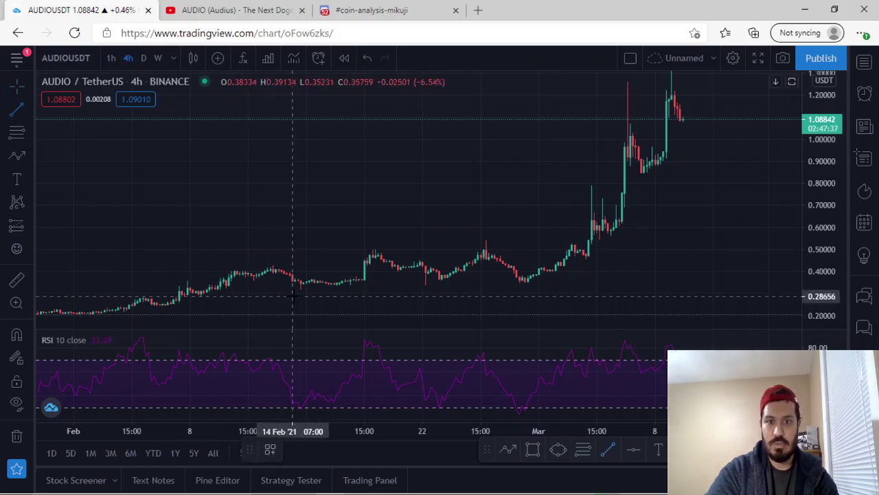
click(292, 296)
click(627, 279)
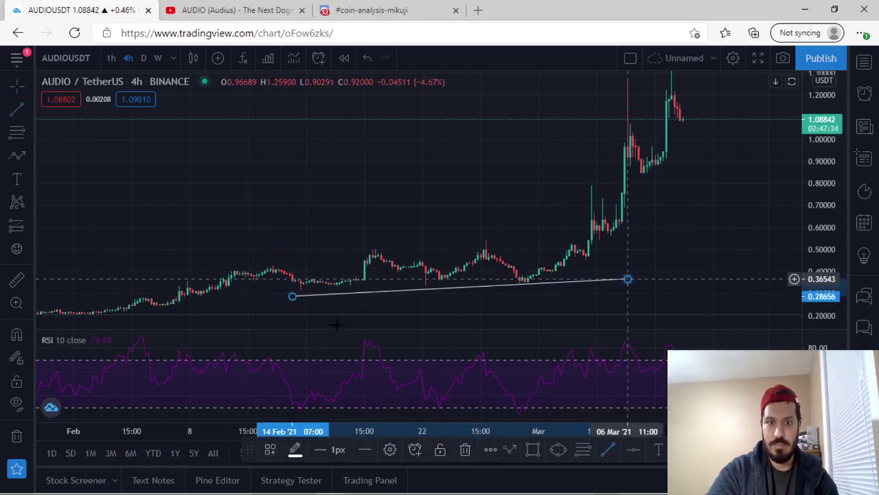
drag(292, 296, 273, 293)
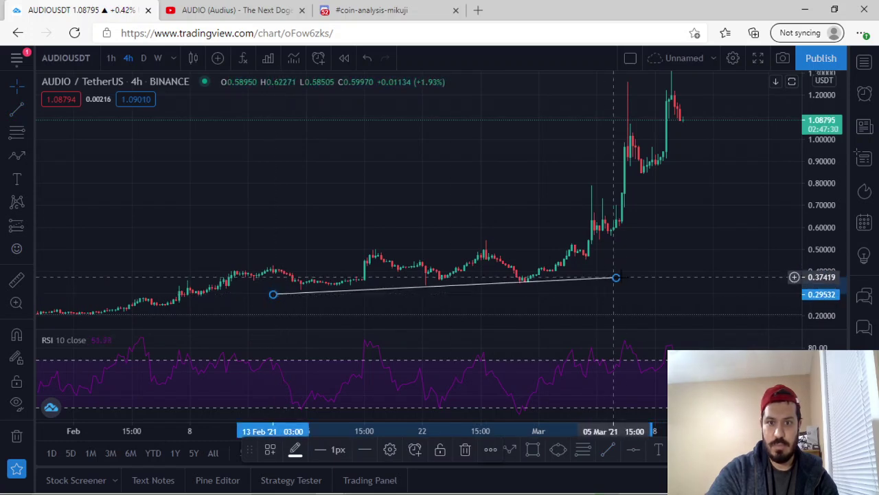
drag(617, 277, 619, 281)
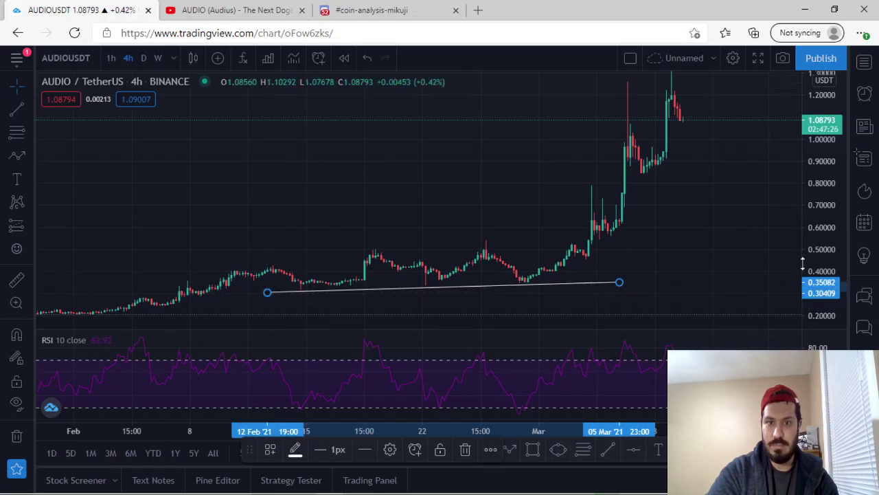
drag(802, 265, 765, 216)
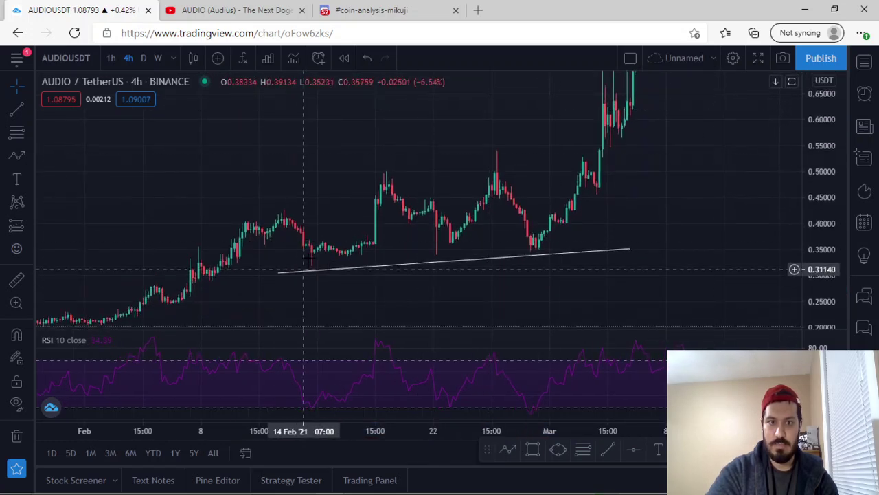
click(278, 273)
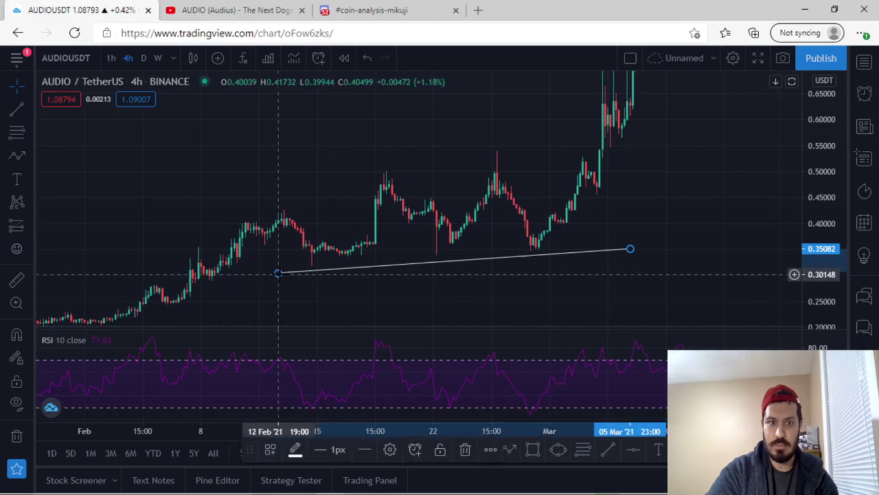
drag(278, 273, 276, 265)
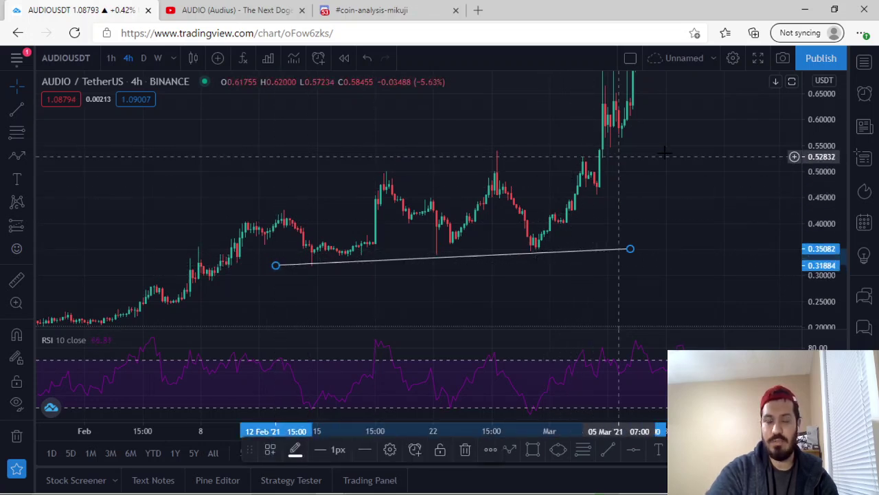
click(695, 172)
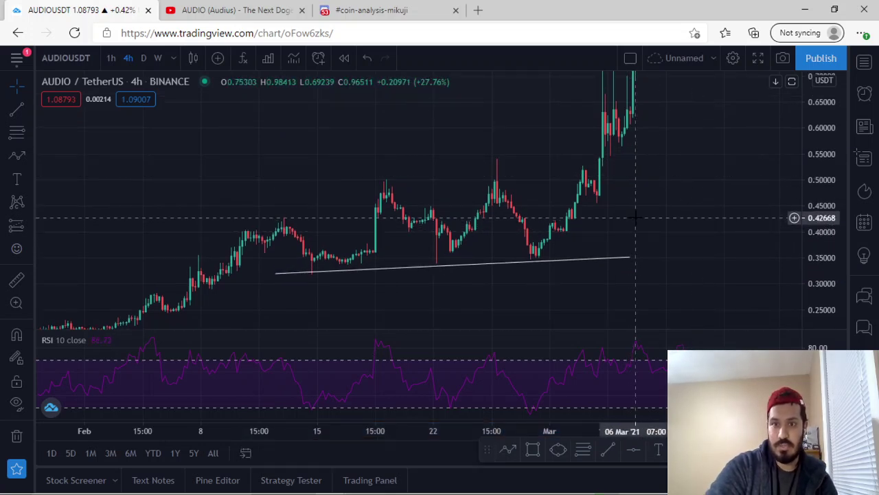
Draw a resistance trendline across the February to early-March highs.
click(17, 110)
click(243, 232)
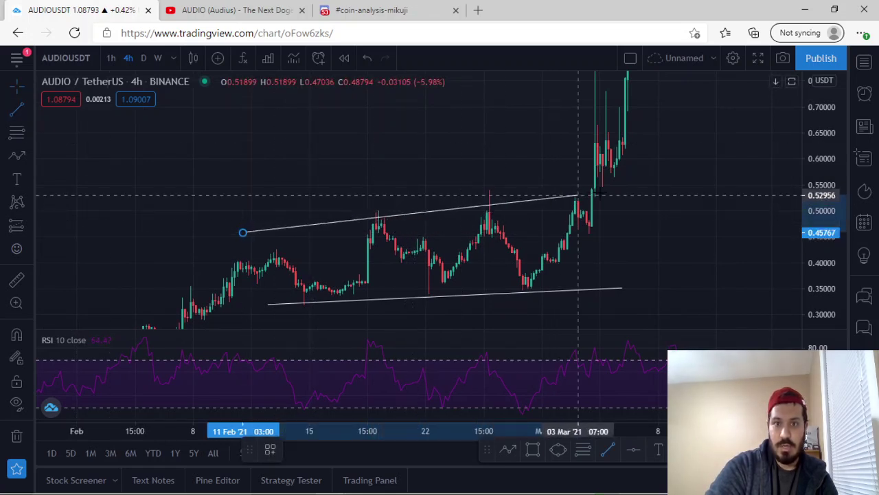
click(653, 186)
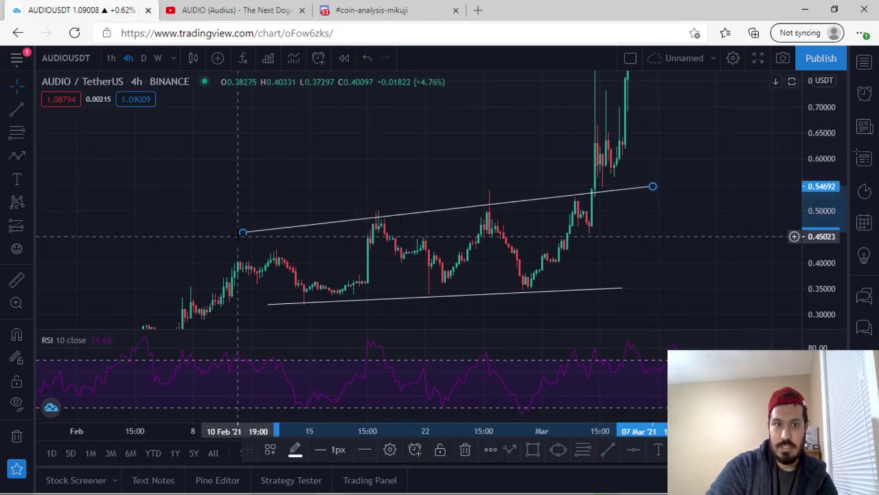
drag(238, 236, 229, 215)
drag(646, 180, 653, 191)
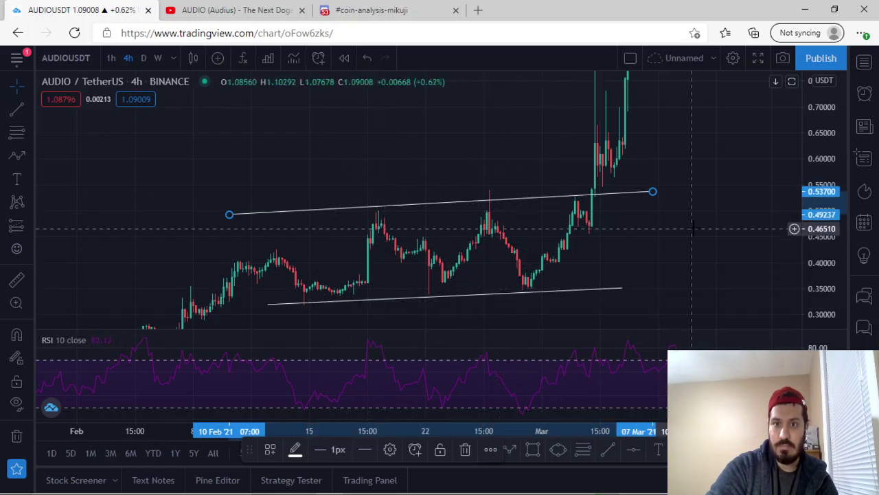
Refine the resistance line's ends and zoom out to show the whole breakout rally.
drag(693, 228, 611, 277)
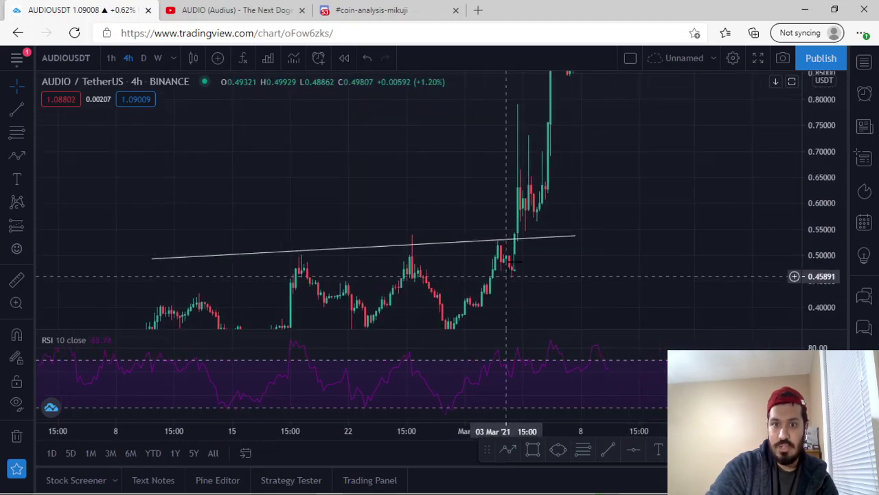
drag(573, 235, 584, 227)
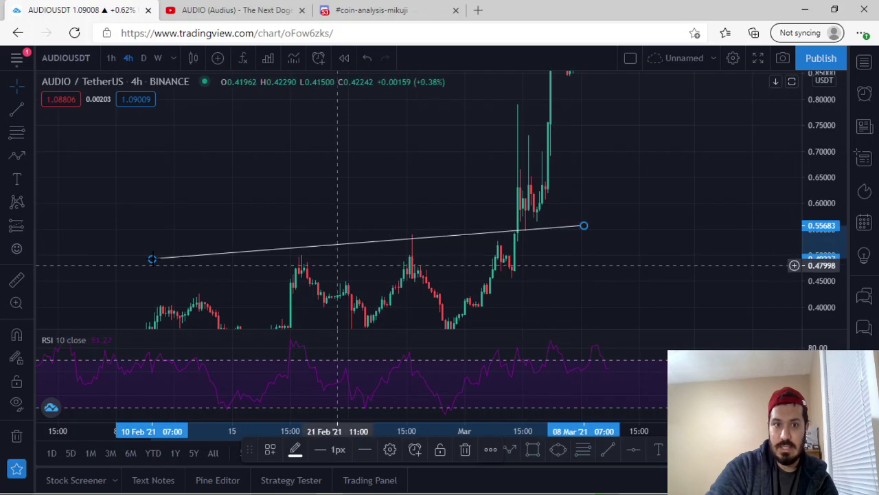
drag(153, 259, 158, 268)
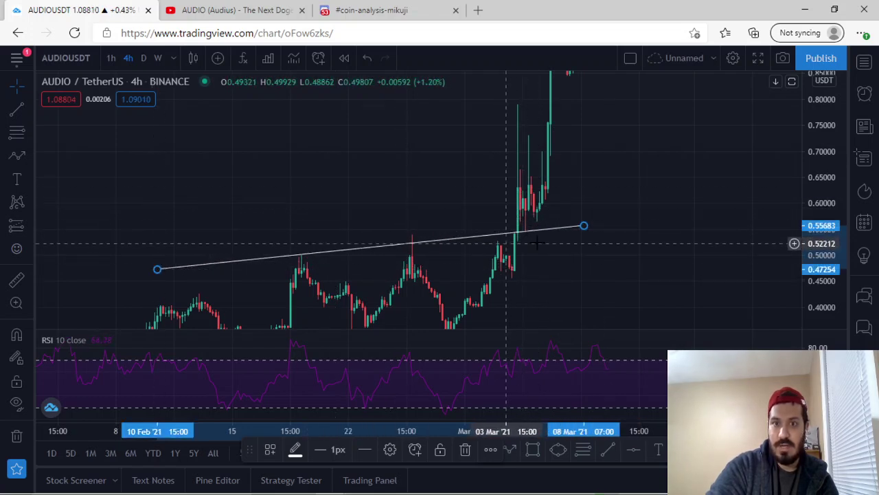
drag(651, 110, 628, 219)
drag(814, 134, 822, 289)
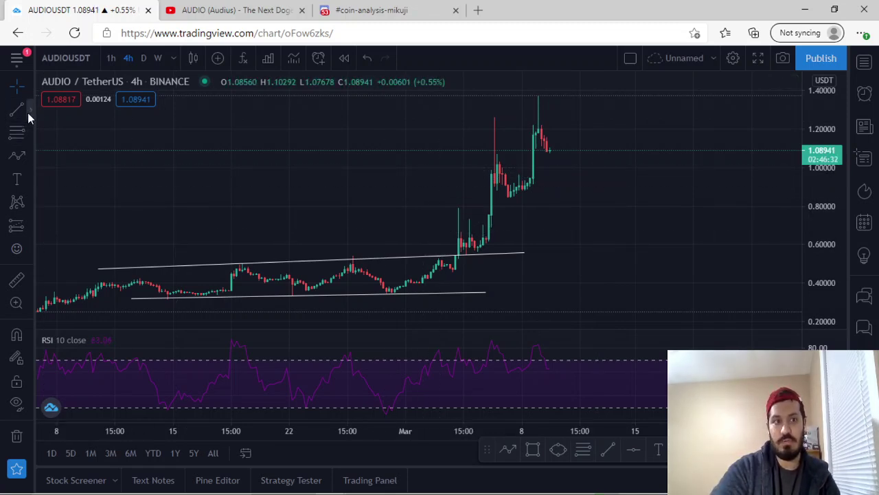
click(28, 158)
click(62, 156)
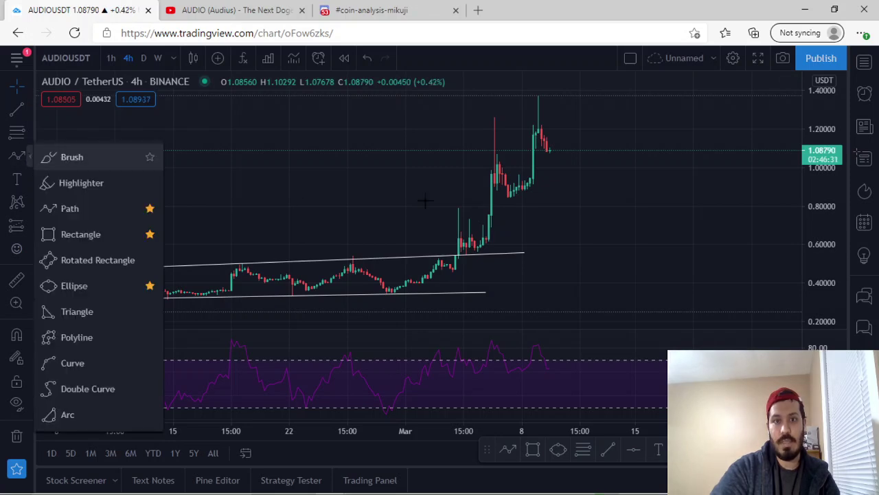
drag(452, 208, 463, 203)
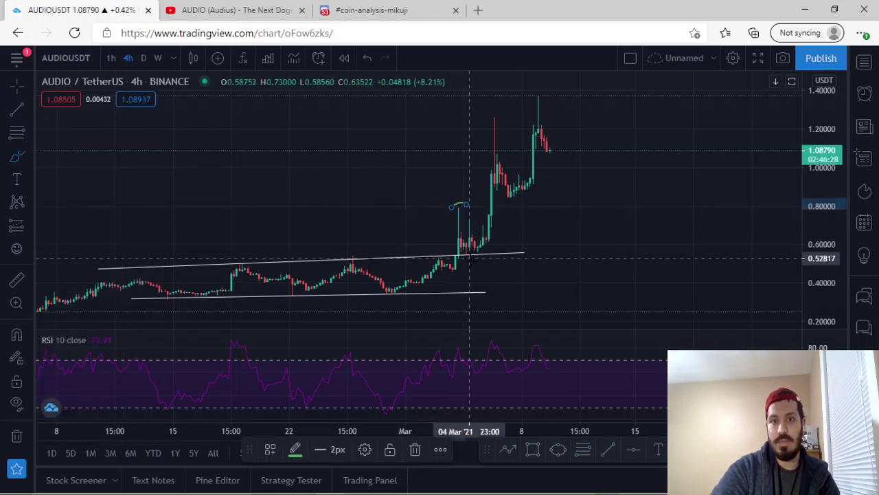
drag(473, 261, 496, 254)
drag(473, 131, 511, 120)
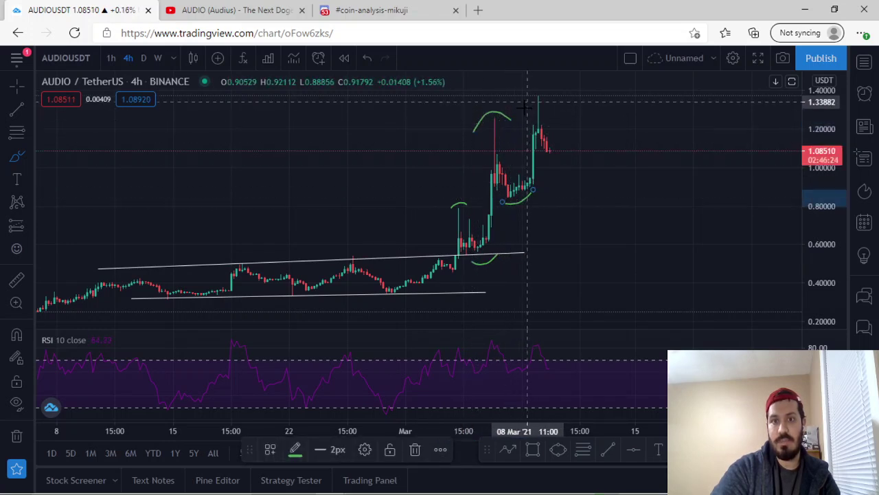
mouse_move(526, 106)
mouse_down()
mouse_move(539, 94)
mouse_move(555, 99)
mouse_up()
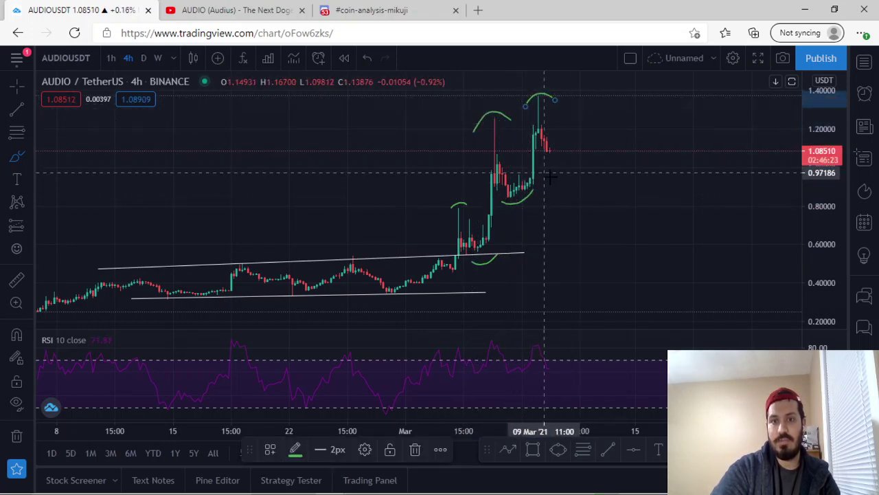
drag(546, 174, 580, 166)
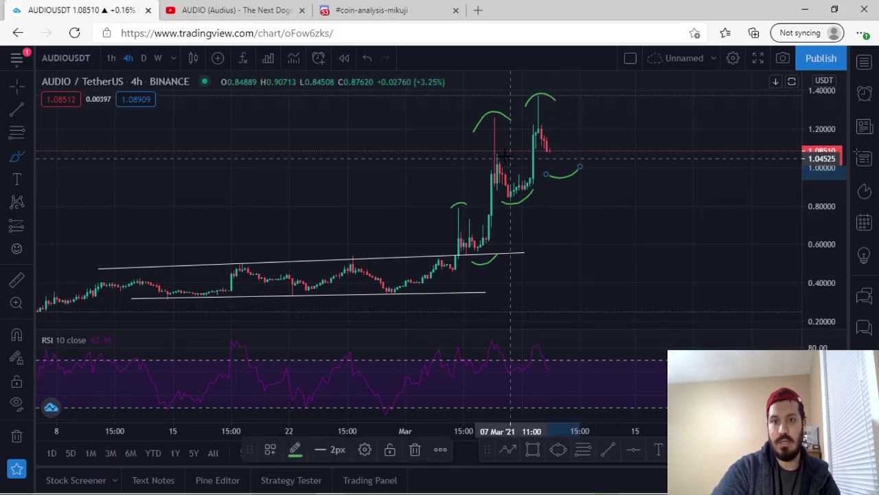
click(14, 87)
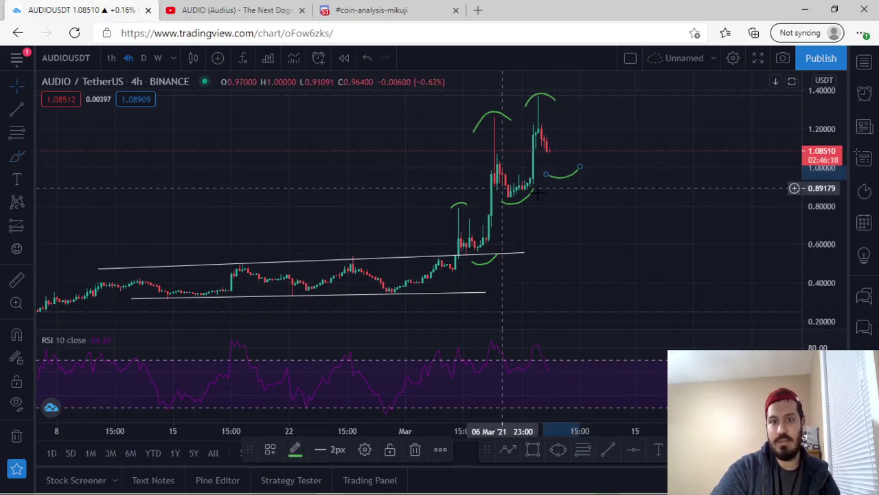
click(416, 450)
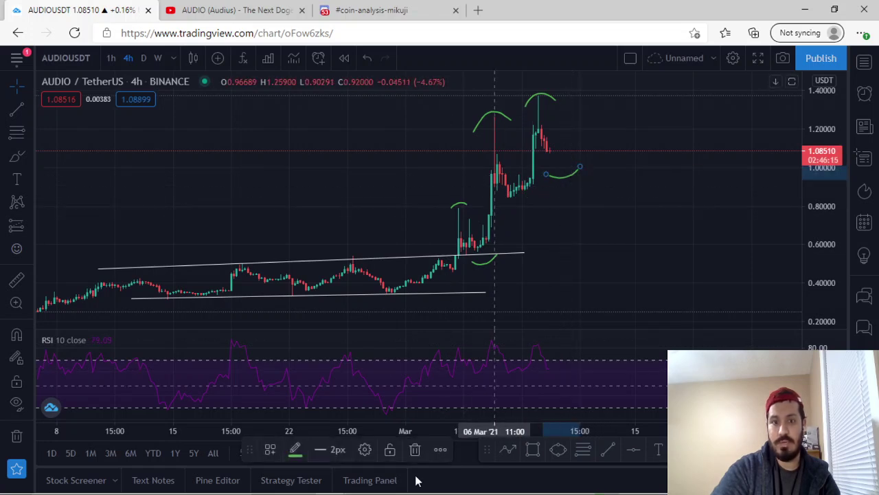
key(Delete)
click(549, 97)
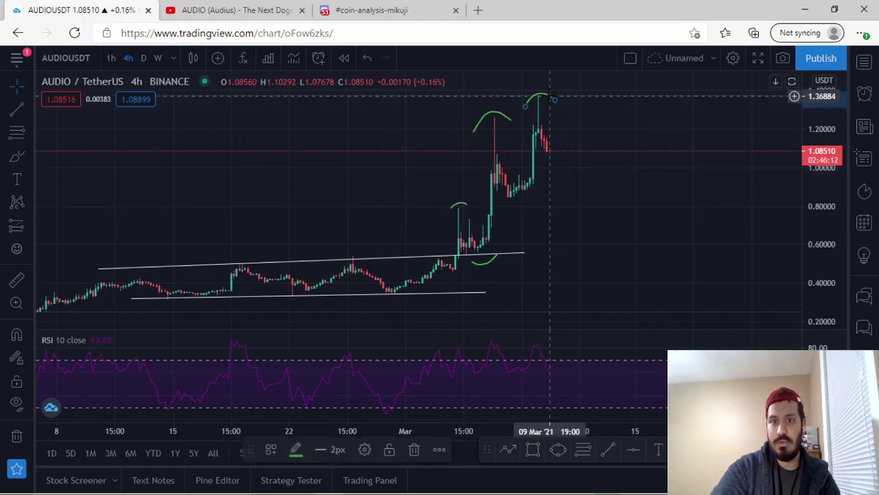
click(414, 450)
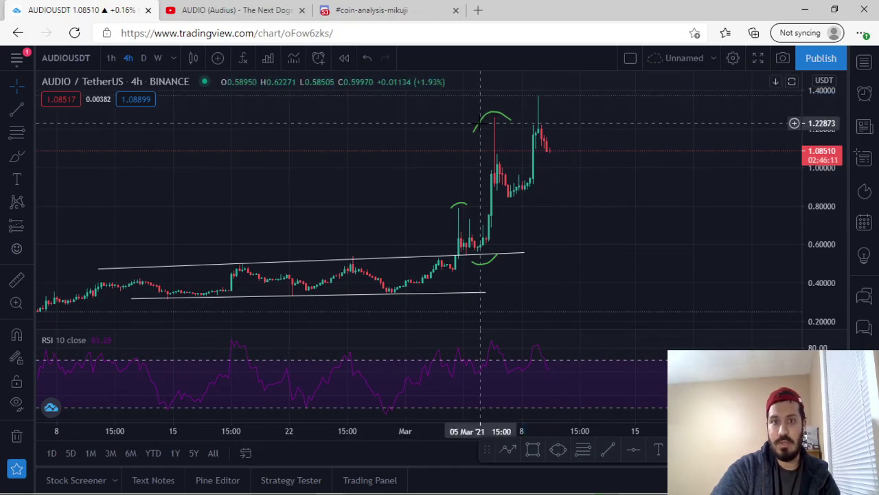
click(481, 122)
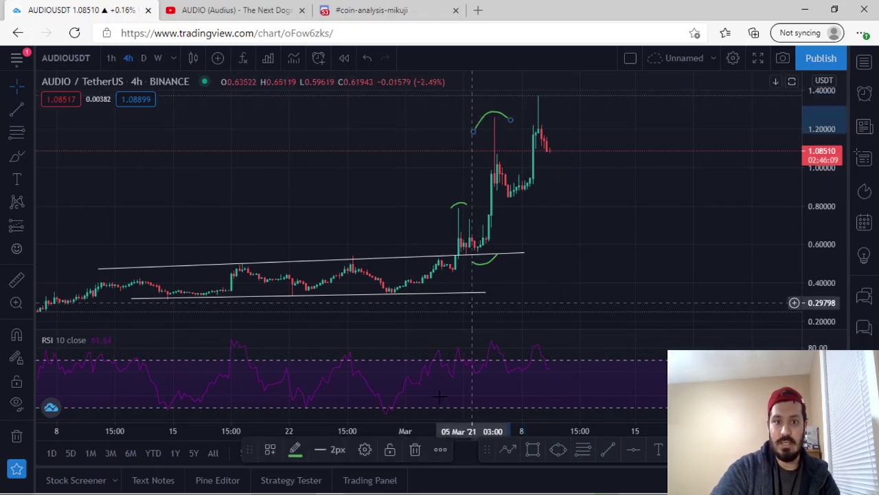
click(421, 456)
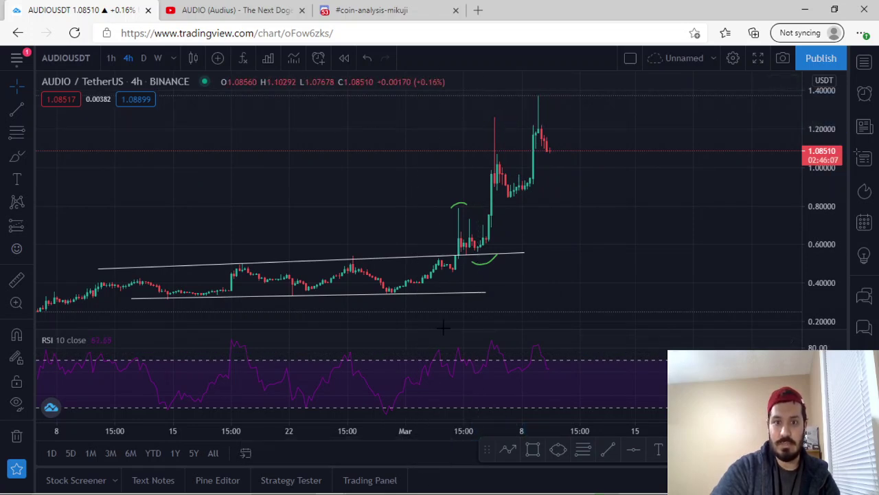
click(454, 205)
click(415, 453)
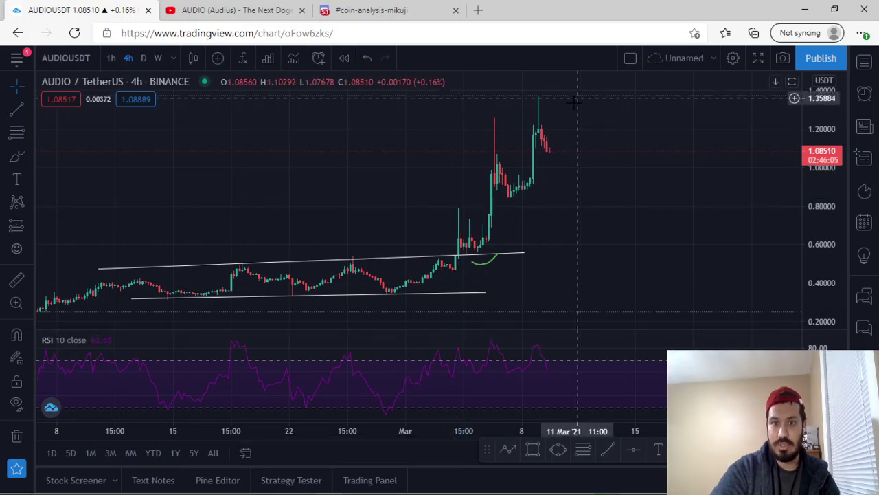
click(486, 260)
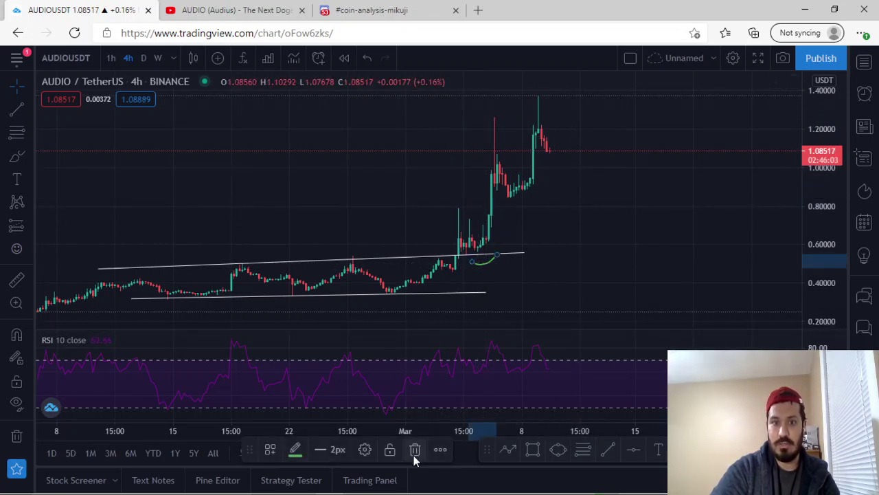
click(415, 453)
Anchor the Fibonacci retracement's top at the latest high.
scroll(585, 252, up, 2)
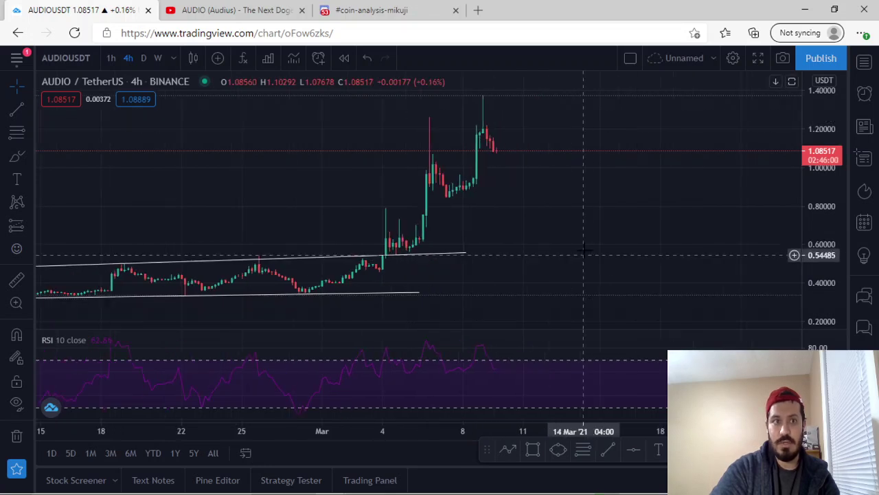
drag(557, 212, 525, 259)
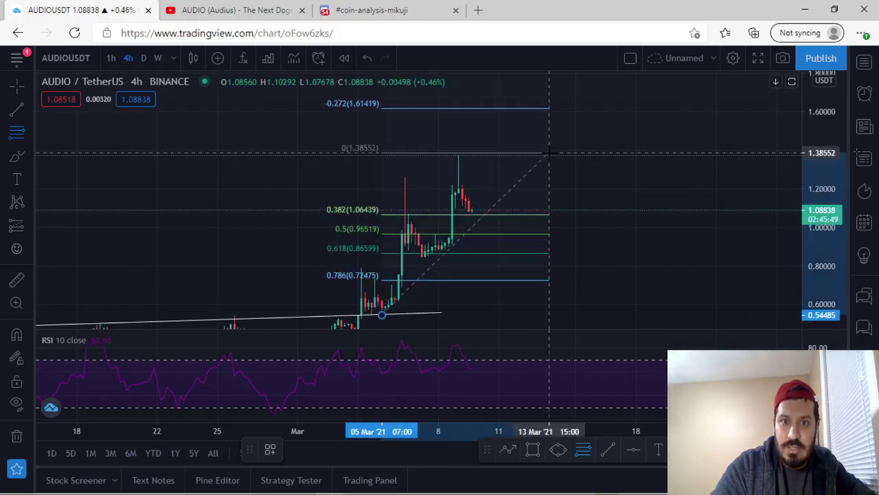
click(548, 153)
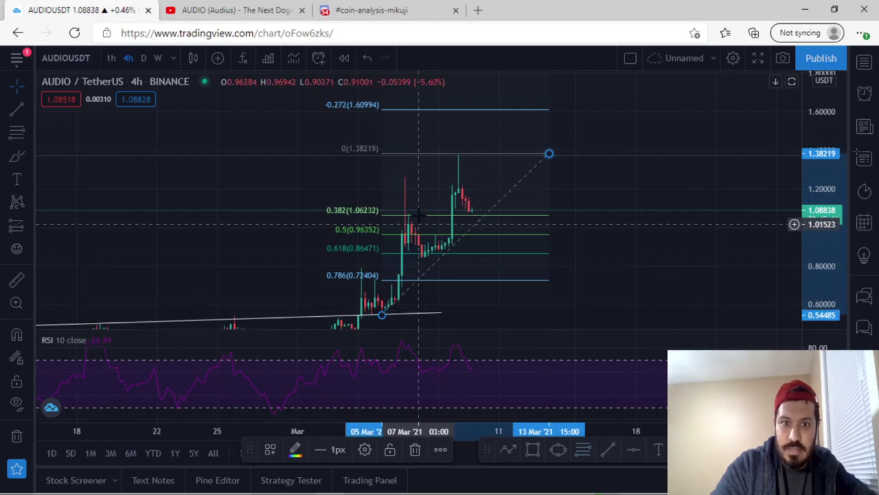
Draw a yellow rectangle over the 0.86–0.96 support zone and delete the Fibonacci retracement.
click(28, 180)
click(26, 192)
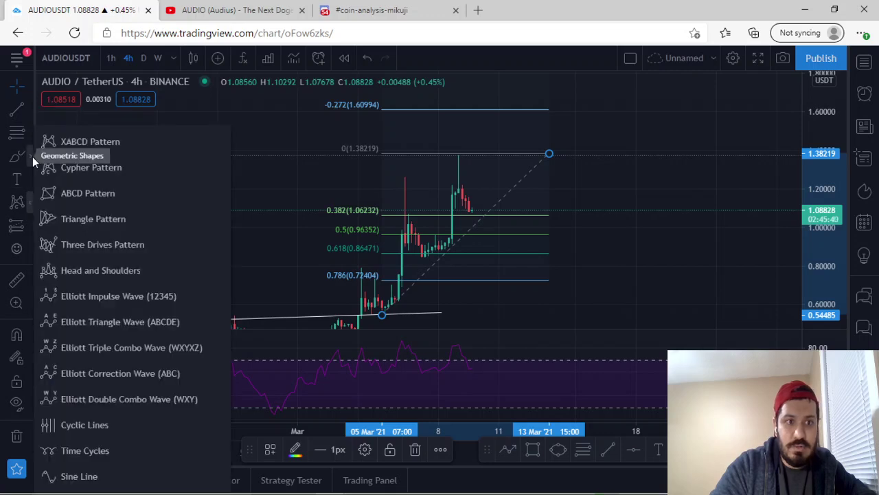
click(30, 157)
click(78, 234)
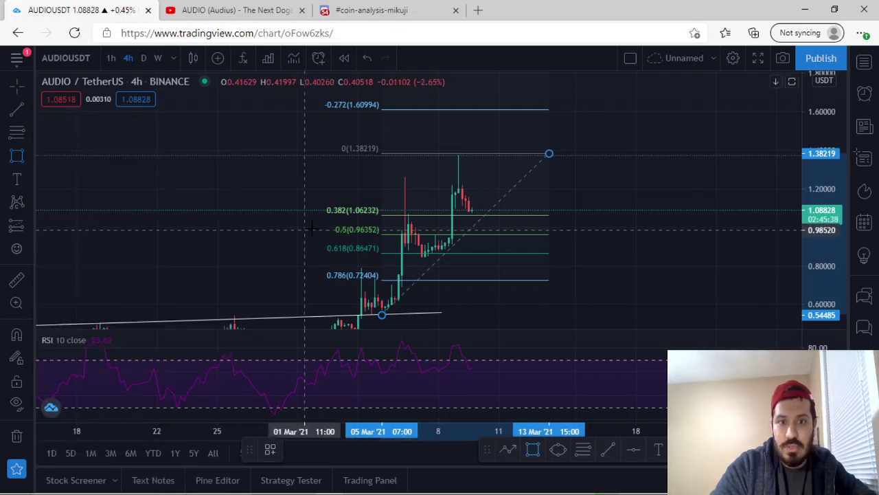
drag(342, 235, 572, 253)
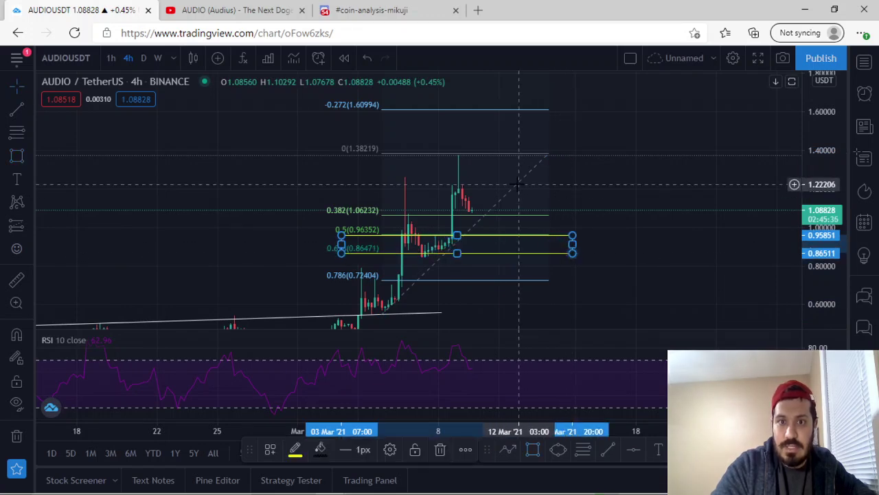
click(504, 235)
click(413, 450)
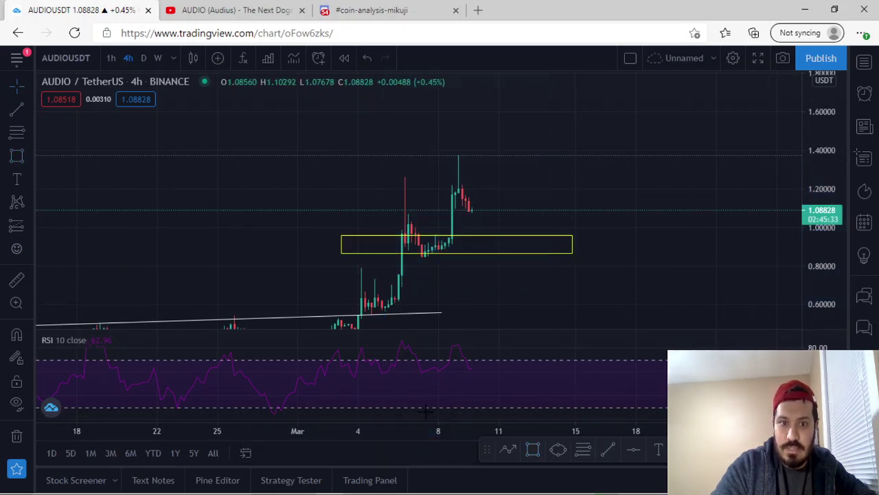
Place a horizontal level at 0.85176 beneath the yellow zone, then change to 1-hour candles.
click(33, 111)
click(108, 215)
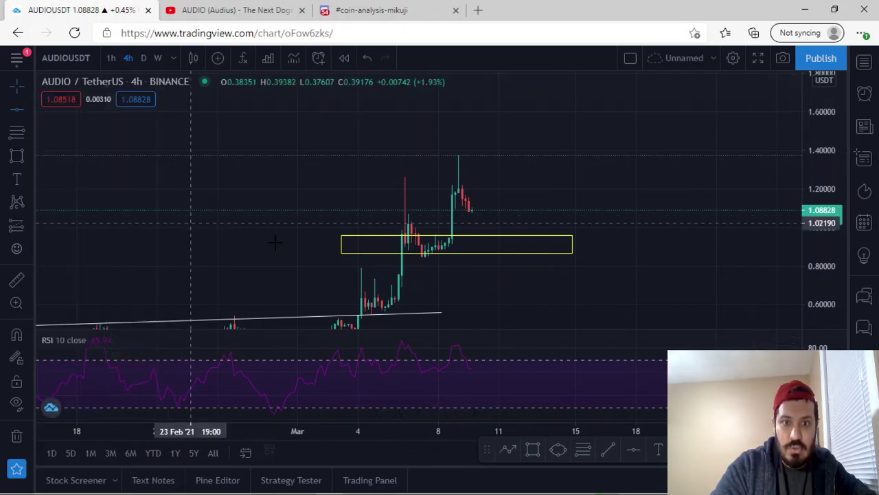
click(304, 256)
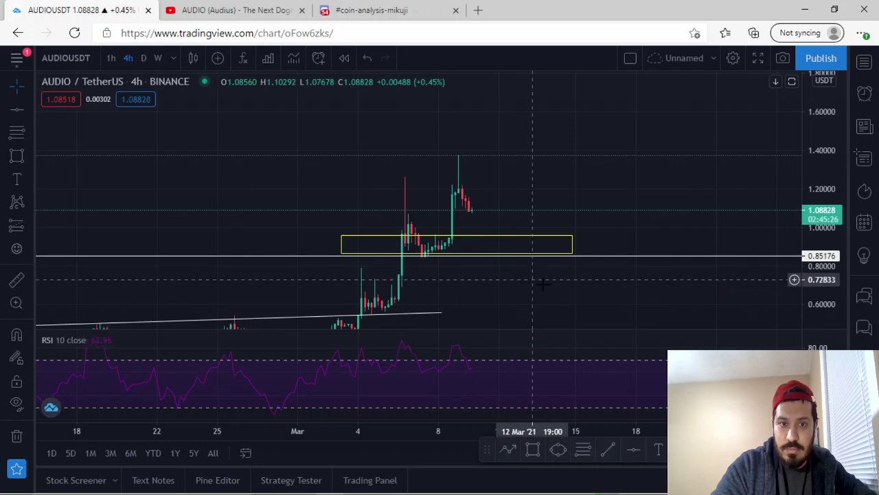
scroll(481, 291, up, 2)
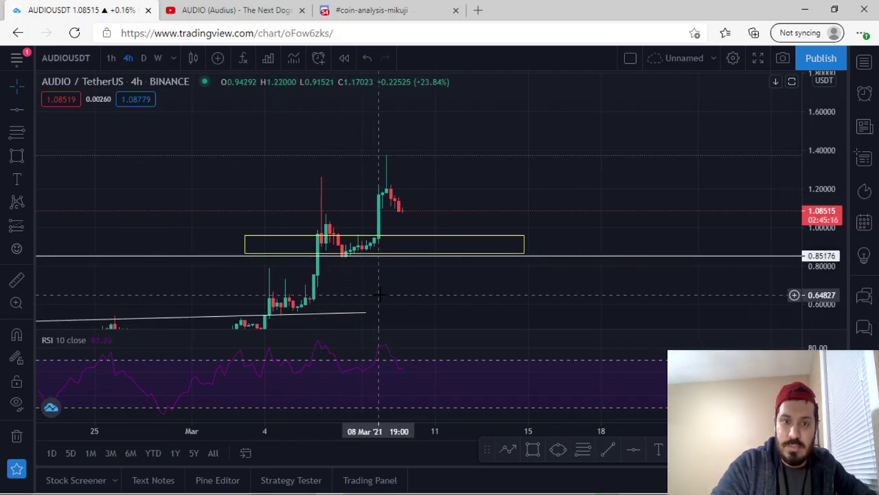
click(112, 64)
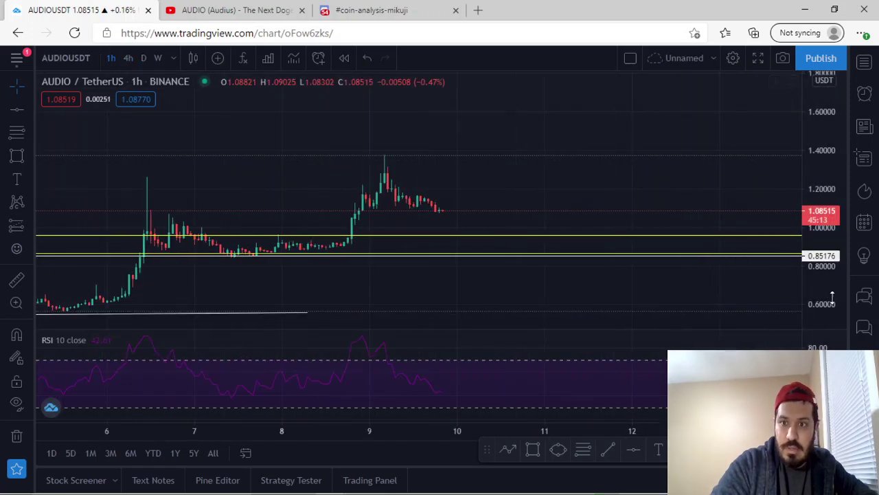
Brush three arcs over the left shoulder, head and right shoulder peaks on the 1-hour chart.
click(30, 108)
click(28, 131)
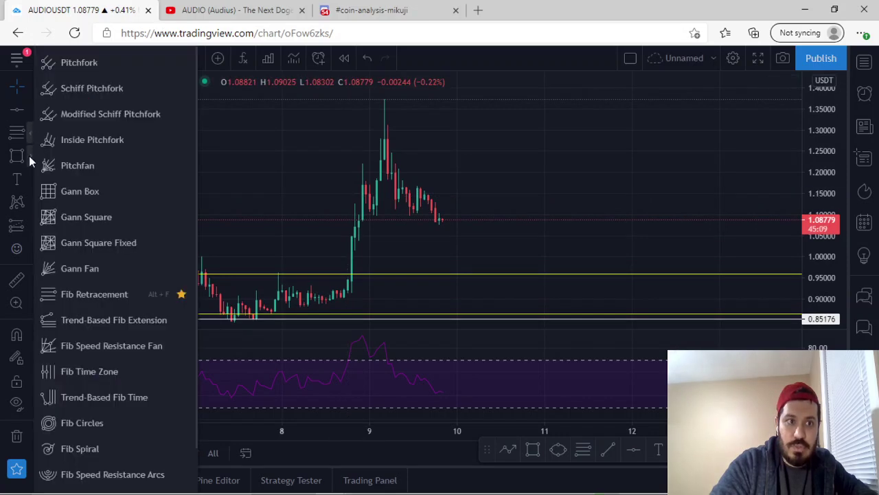
click(28, 156)
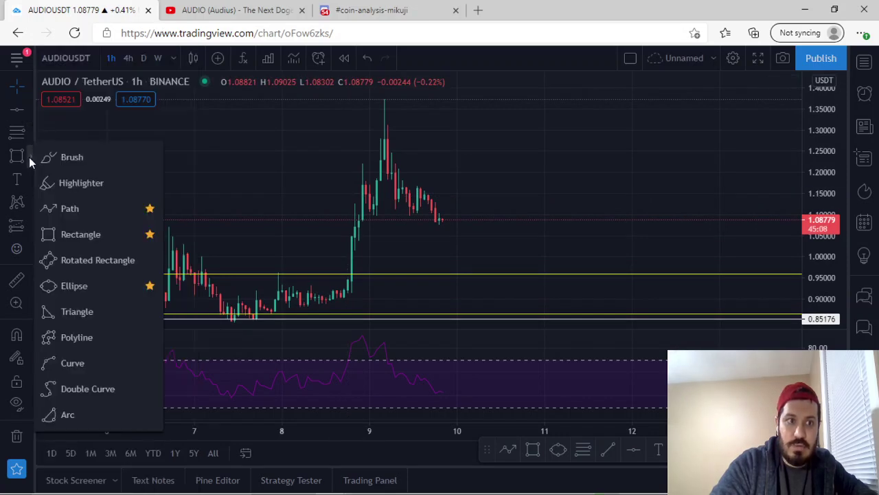
click(81, 162)
mouse_move(341, 170)
mouse_down()
mouse_move(344, 161)
mouse_move(372, 160)
mouse_up()
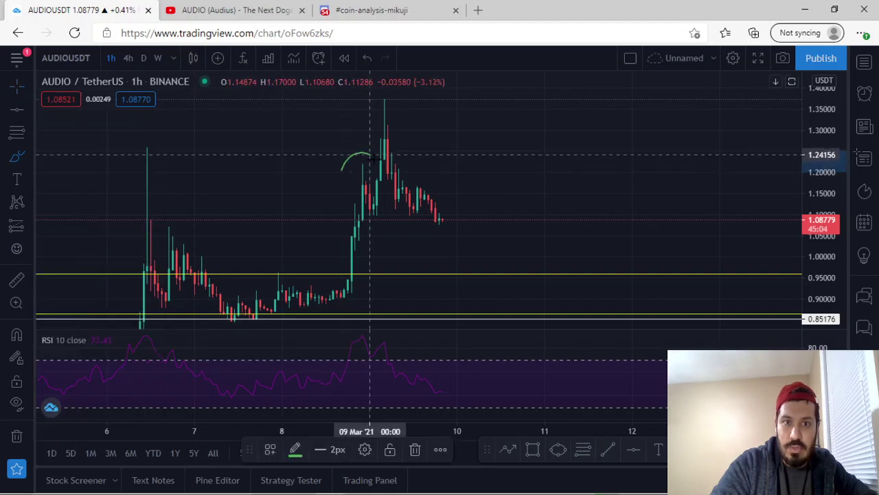
mouse_move(365, 101)
mouse_down()
mouse_move(388, 87)
mouse_move(407, 106)
mouse_up()
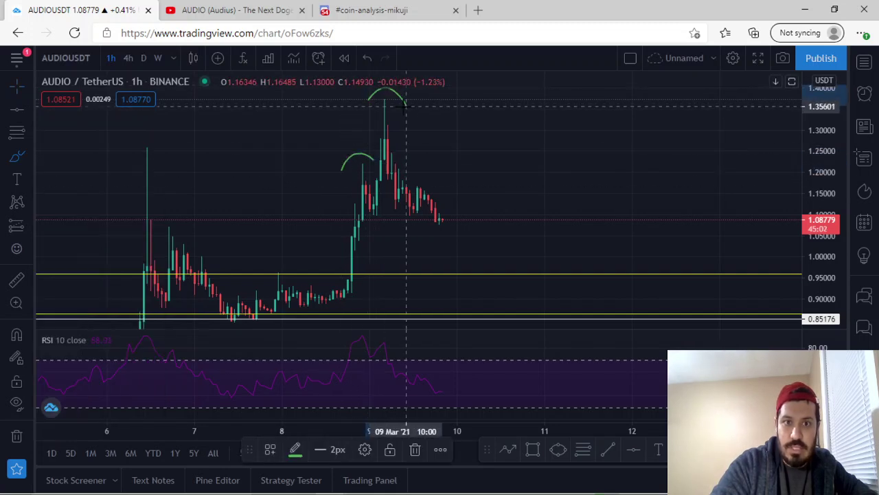
mouse_move(413, 178)
mouse_down()
mouse_move(426, 174)
mouse_move(438, 186)
mouse_up()
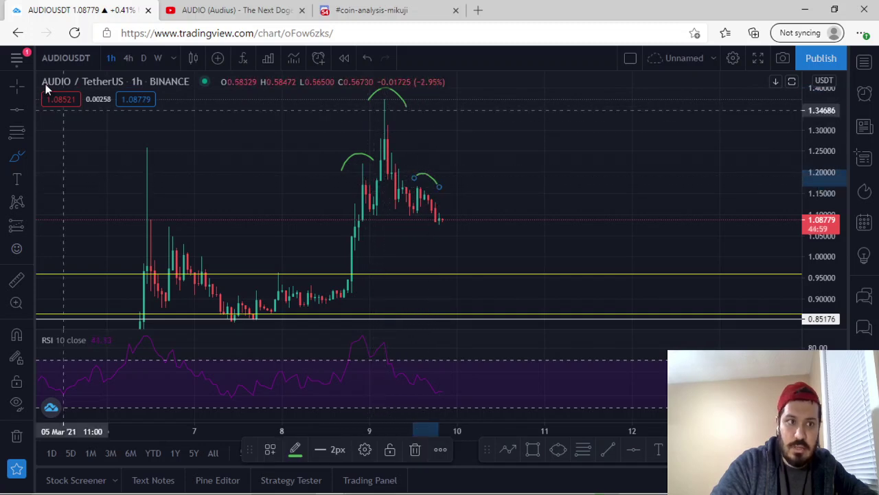
drag(831, 129, 838, 173)
Draw a yellow box from the neckline near 1.10 down to about 0.83 on the support lines.
click(28, 156)
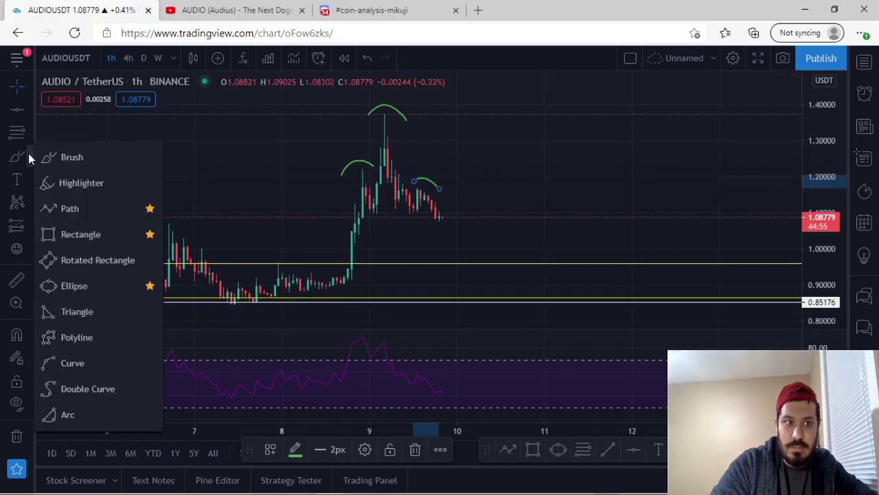
click(81, 233)
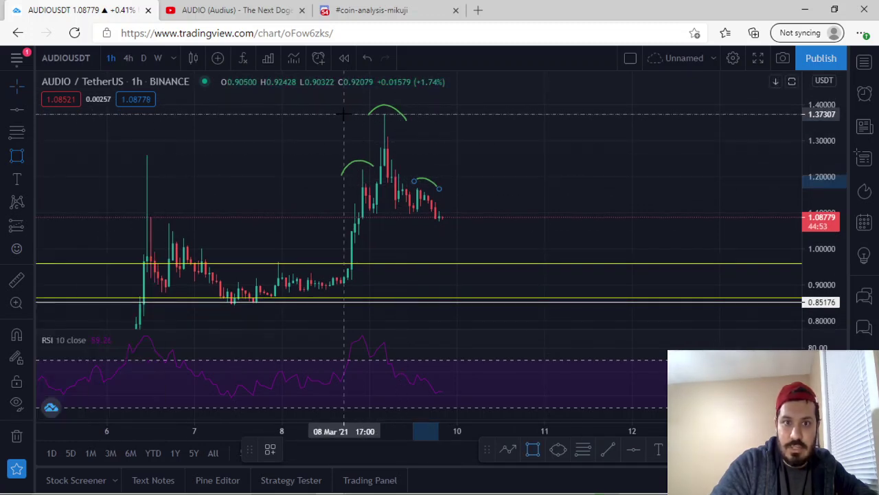
drag(343, 114, 446, 209)
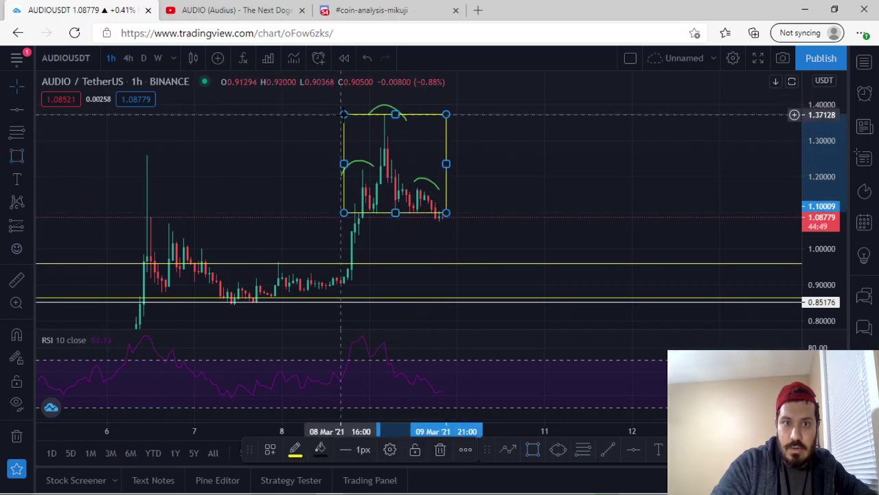
drag(344, 114, 341, 116)
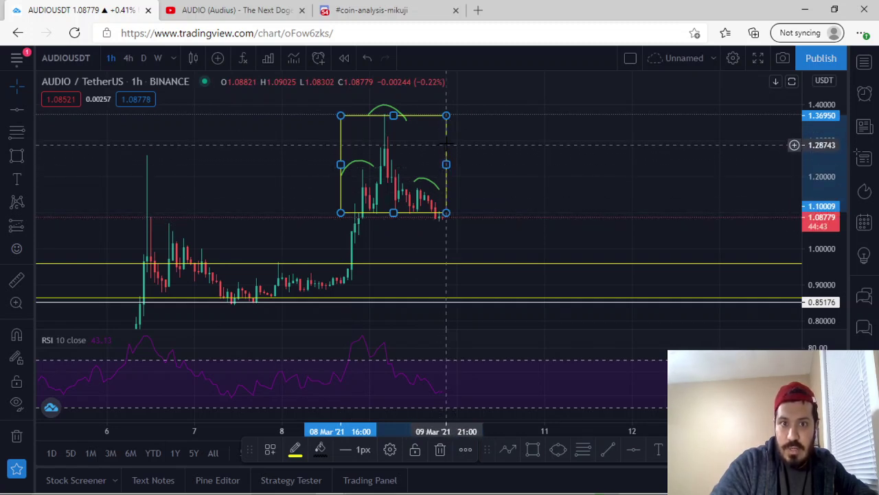
drag(447, 143, 447, 238)
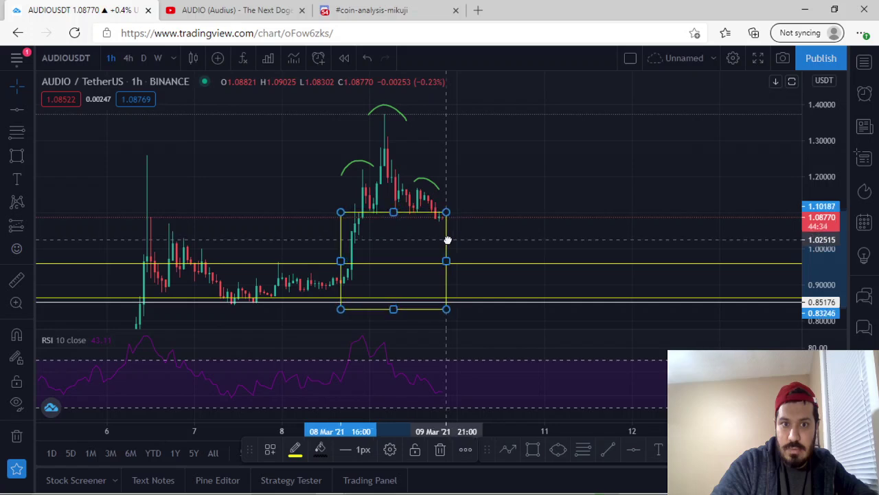
click(484, 218)
scroll(528, 233, down, 1)
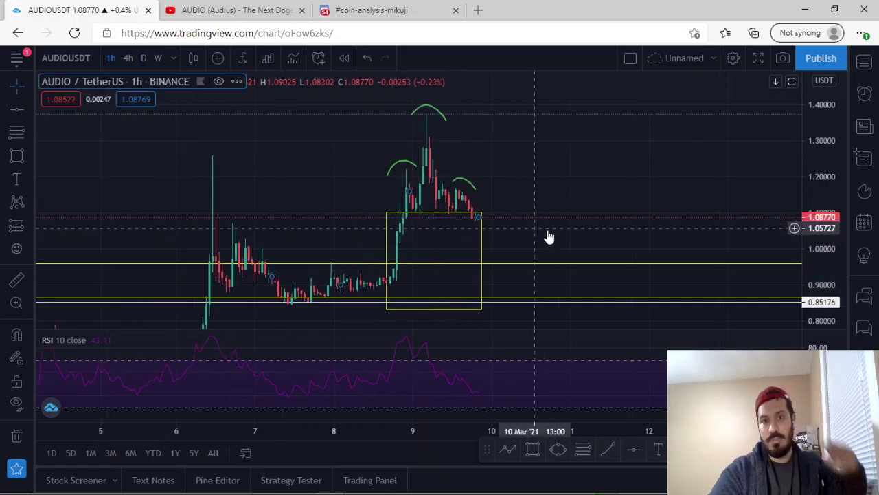
Return to the 4-hour chart and pan to the early-March consolidation.
click(128, 60)
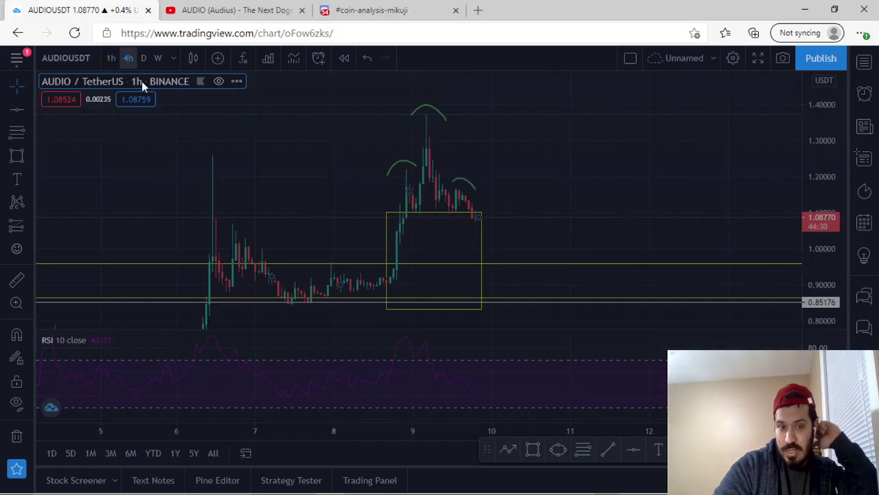
drag(812, 154, 812, 193)
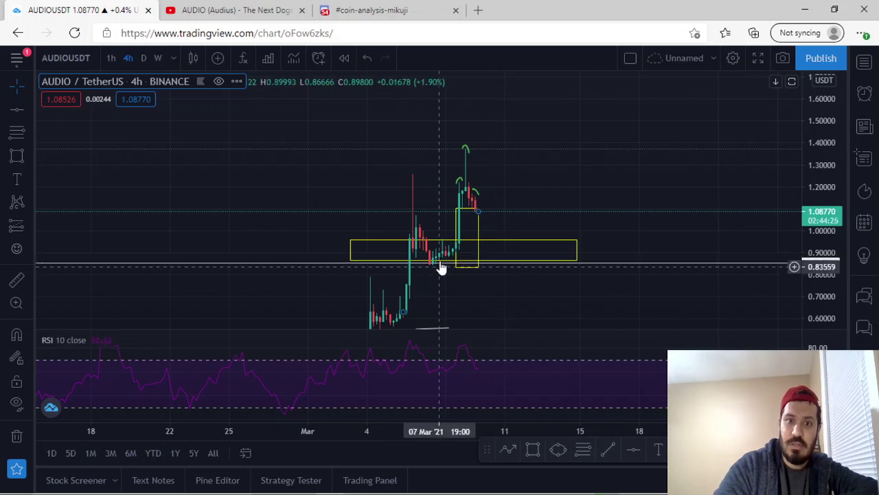
drag(541, 214, 550, 197)
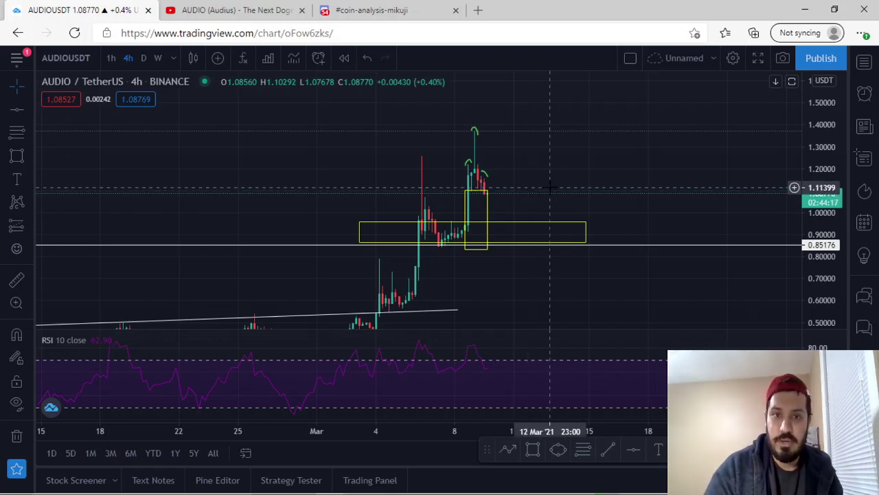
drag(552, 186, 571, 120)
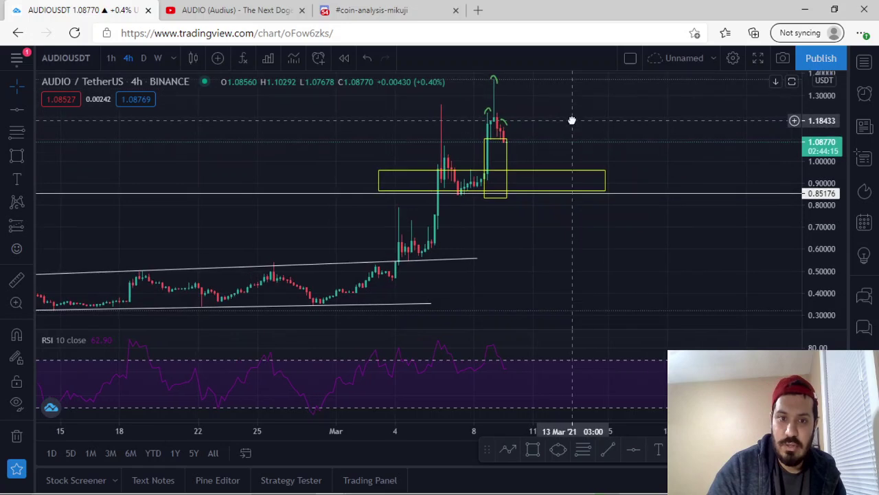
Draw a steeper trendline from the 3 March low up through the yellow support zone.
click(24, 110)
click(81, 110)
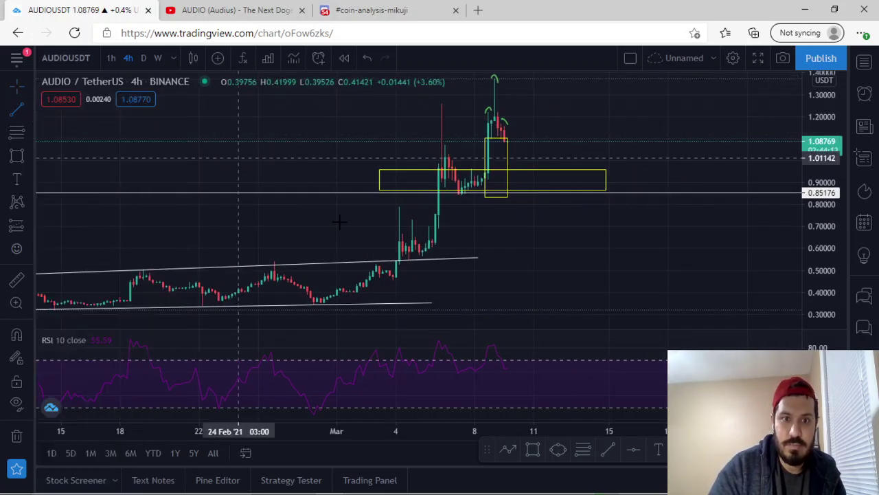
click(379, 287)
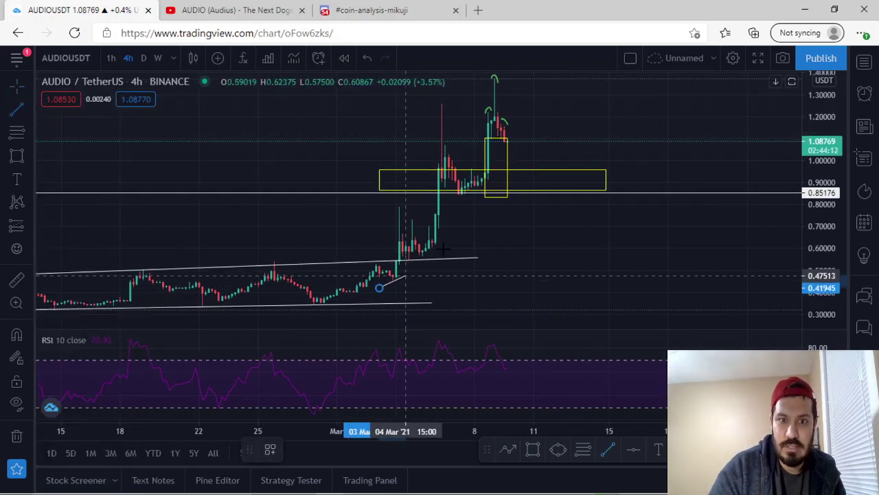
click(542, 164)
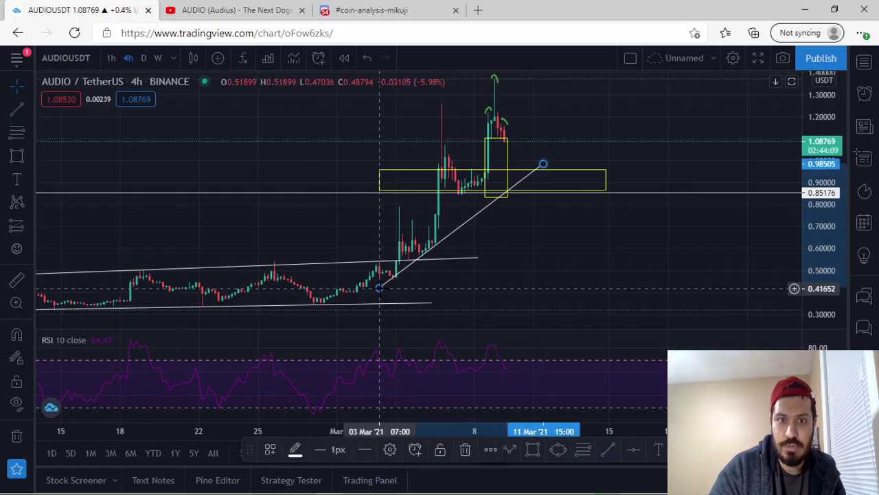
drag(379, 287, 377, 294)
click(494, 248)
scroll(511, 237, up, 2)
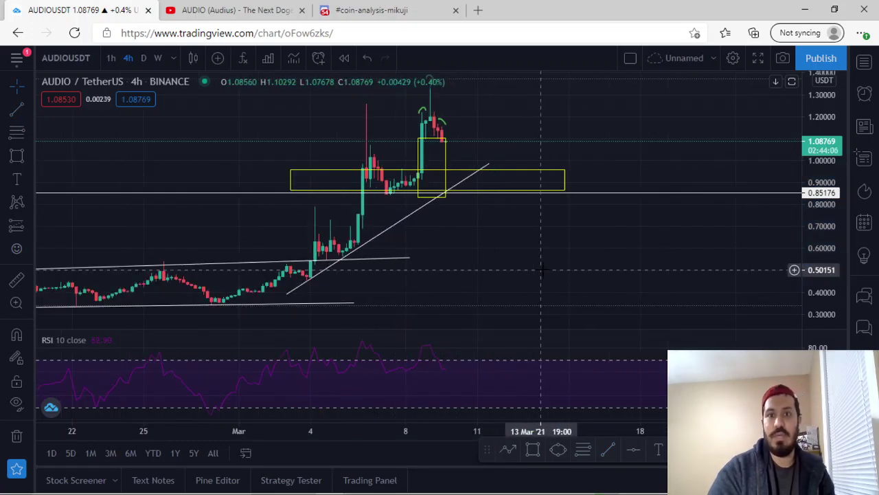
drag(518, 236, 564, 240)
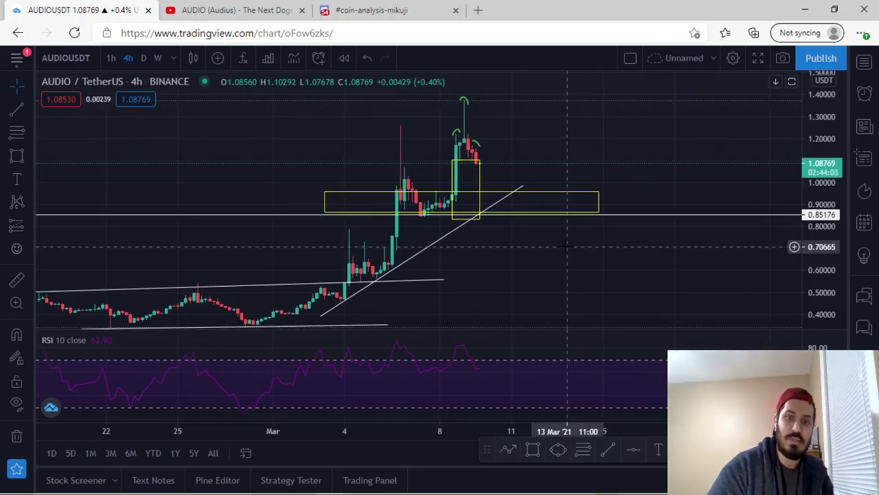
click(505, 215)
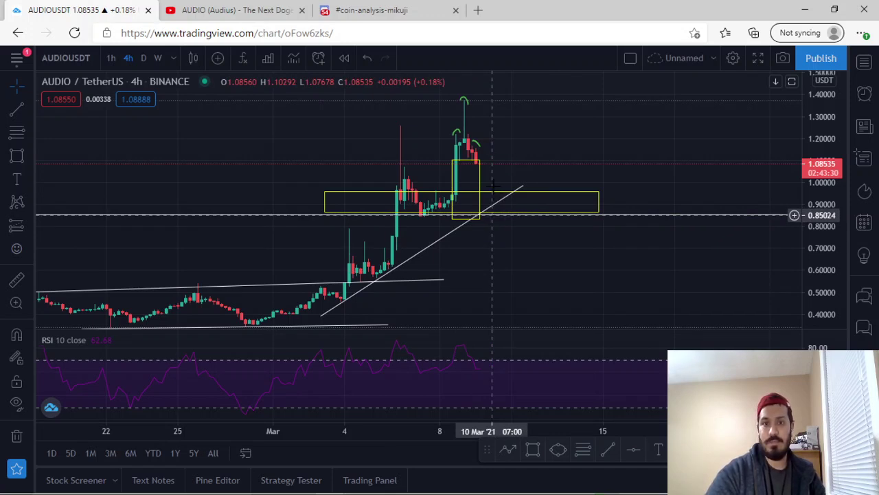
click(491, 215)
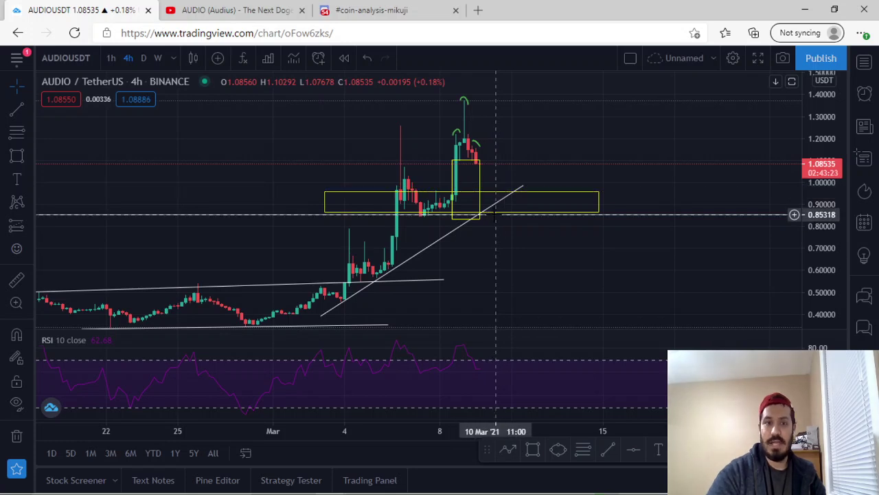
Draw a dotted yellow path from the support zone, bending at the trendline, rising toward 1.24.
click(28, 115)
click(28, 132)
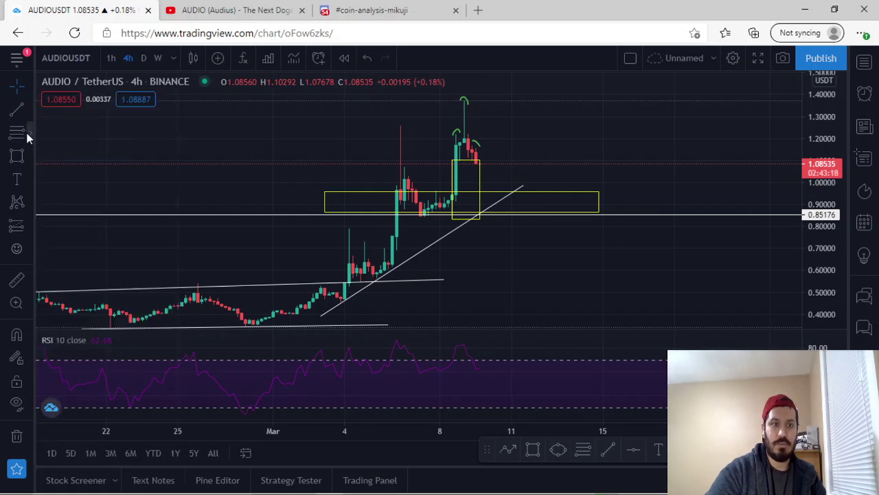
click(29, 156)
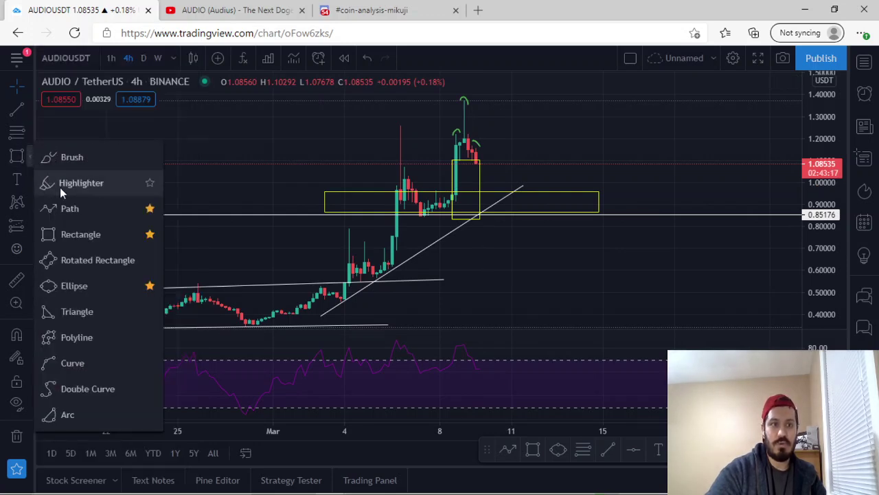
click(66, 206)
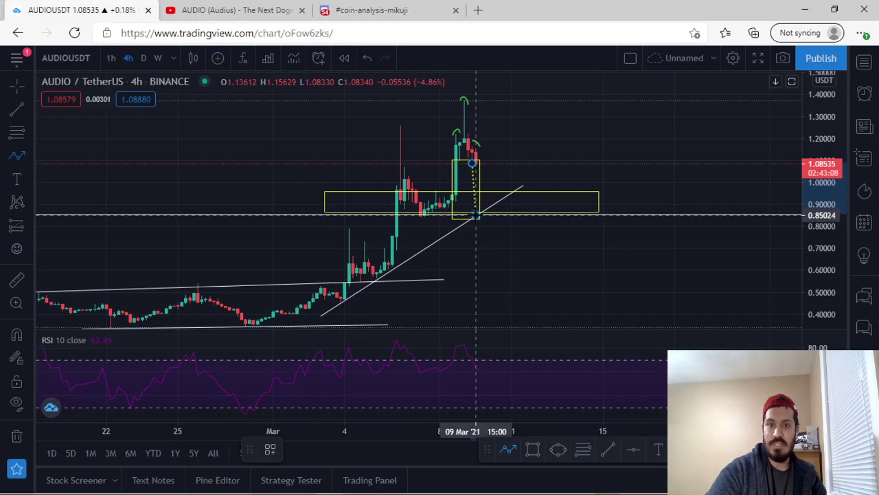
click(476, 215)
double_click(540, 130)
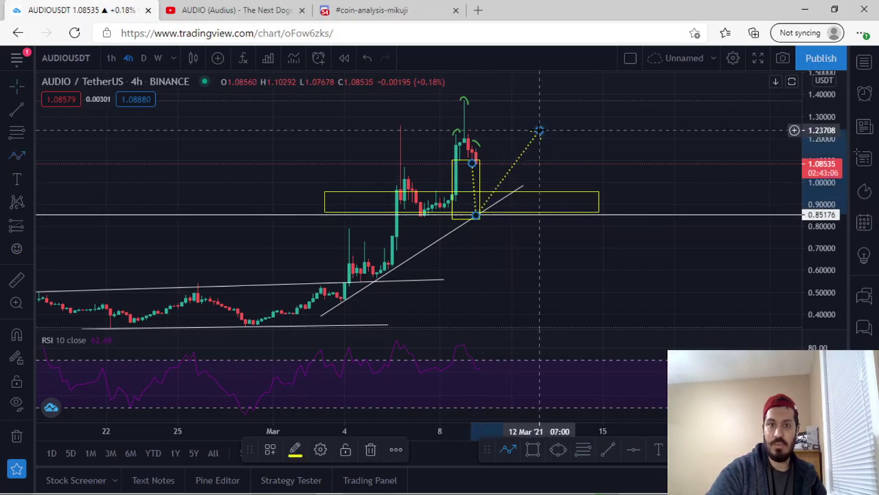
click(213, 177)
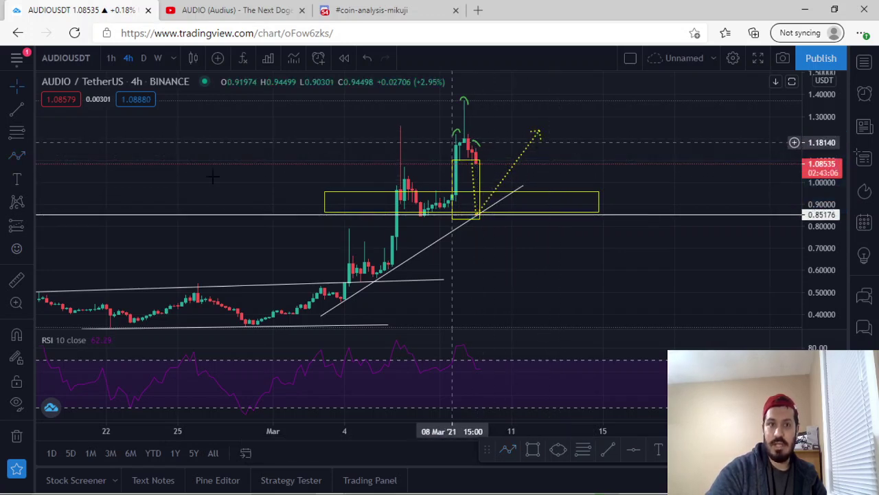
Draw a second dotted path from the zone's top dropping toward the lower white trendline.
click(17, 158)
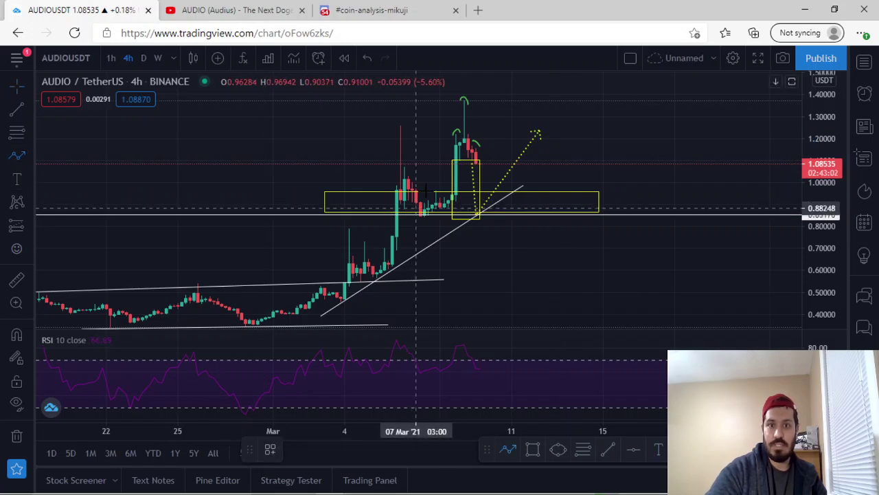
click(455, 172)
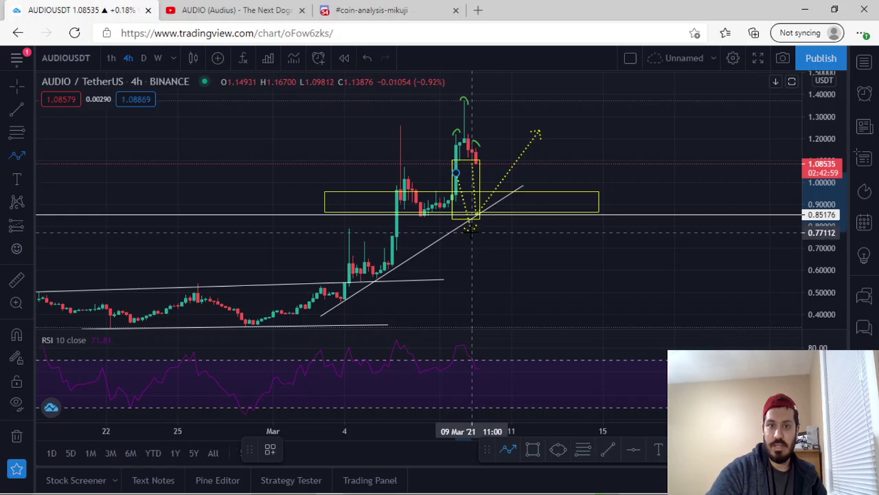
click(471, 234)
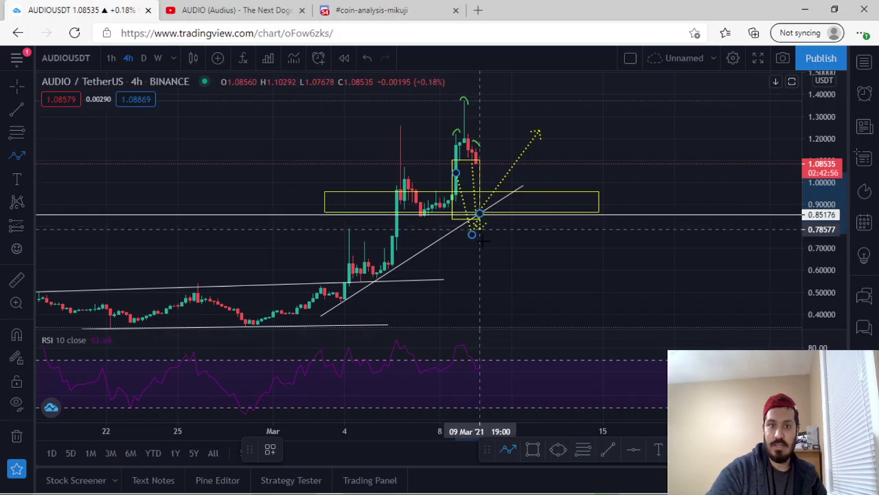
click(491, 276)
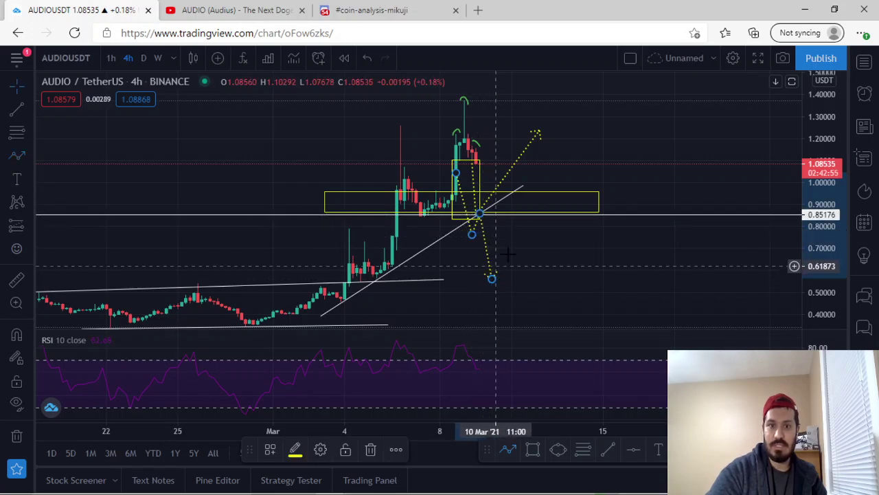
Extend the flat lower white trendline further to the right.
click(444, 280)
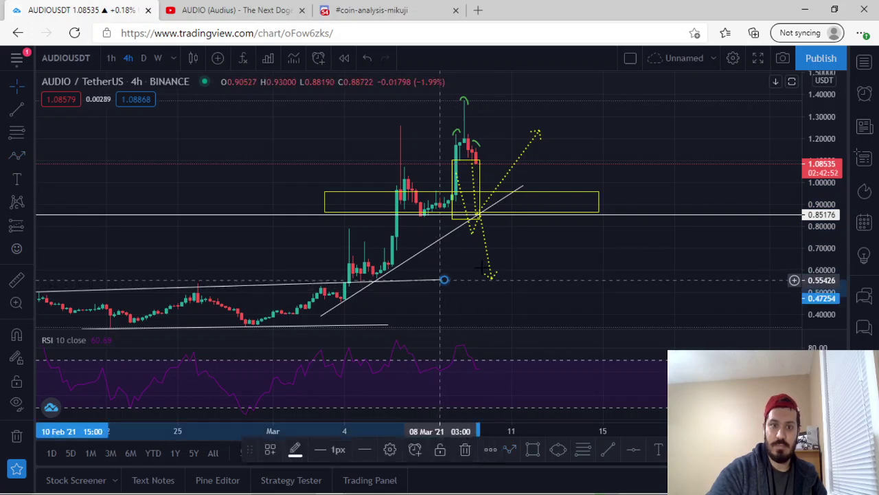
drag(444, 280, 546, 275)
click(543, 257)
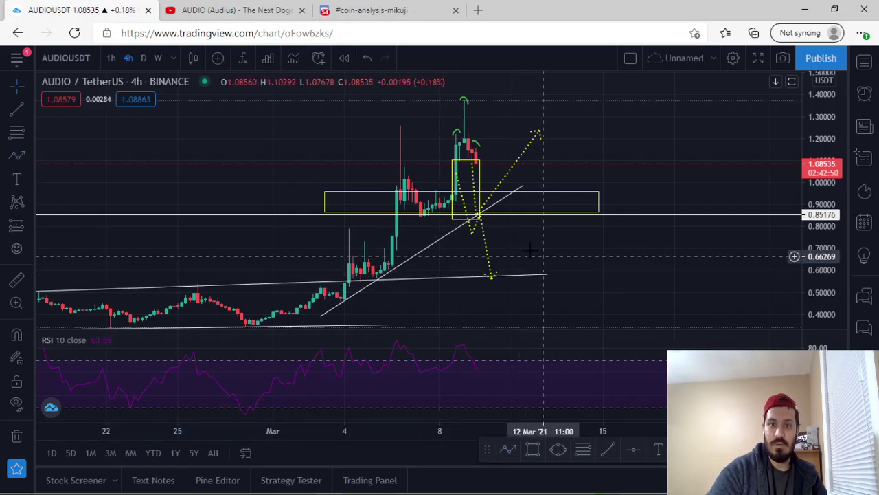
Add green text 'a' beside the rising path and 'b' beside the falling path.
click(525, 169)
text(a)
click(524, 445)
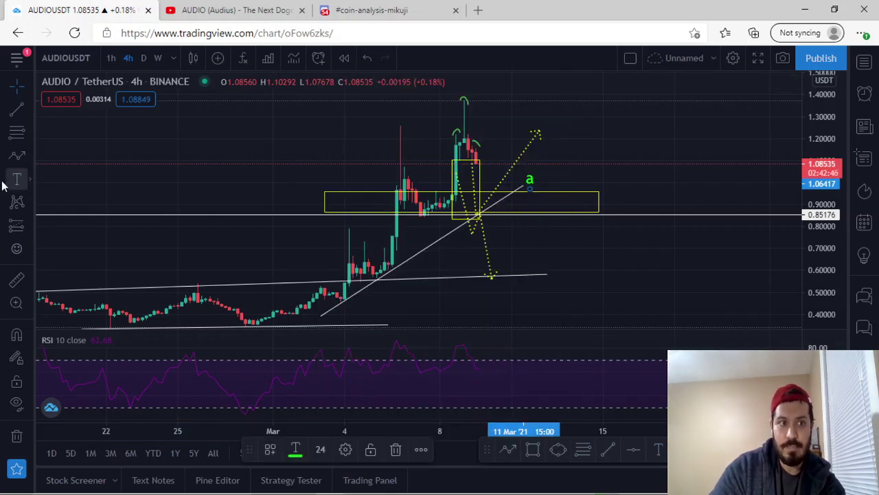
click(496, 240)
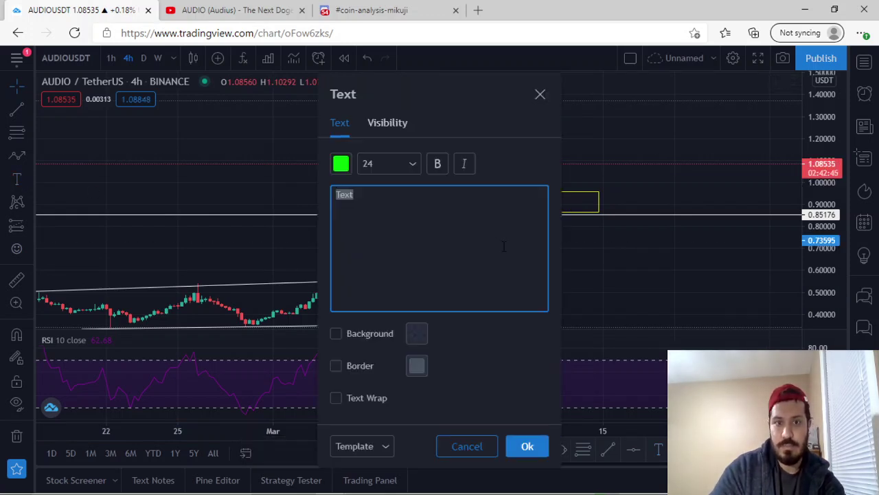
click(540, 447)
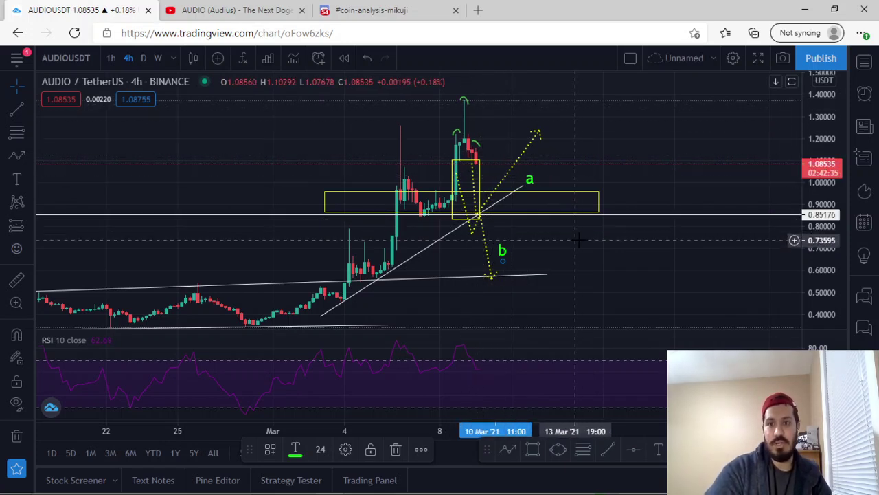
Recenter the drawings and switch the AUDIO/USDT chart to 1-hour candles.
scroll(579, 241, up, 3)
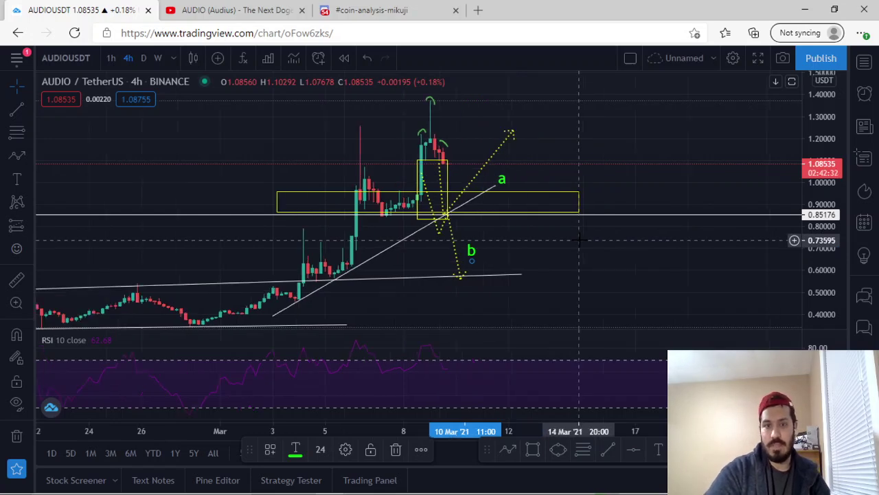
drag(520, 239, 628, 276)
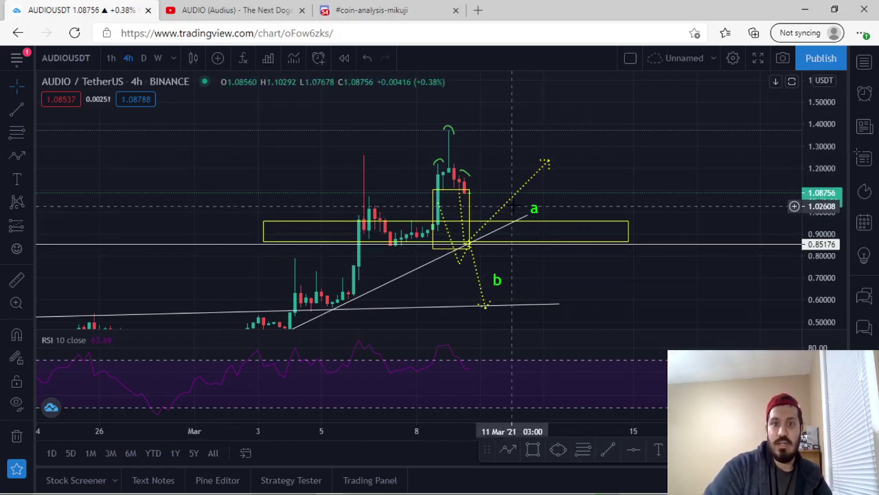
click(114, 61)
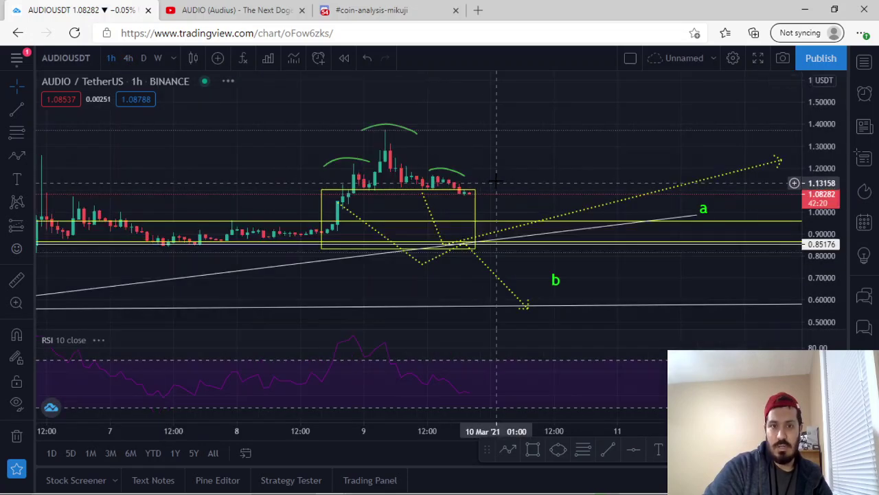
Draw a descending resistance trend line from the highest peak down to the lower right.
drag(532, 150, 510, 169)
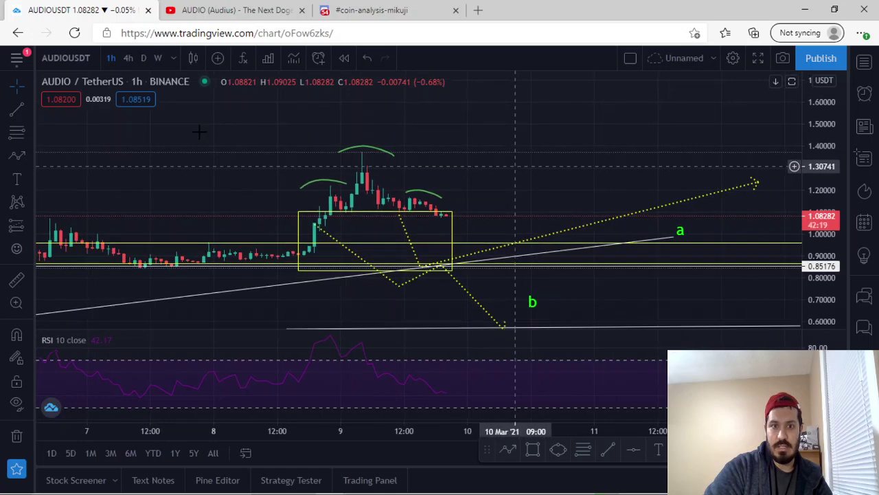
click(19, 110)
click(356, 148)
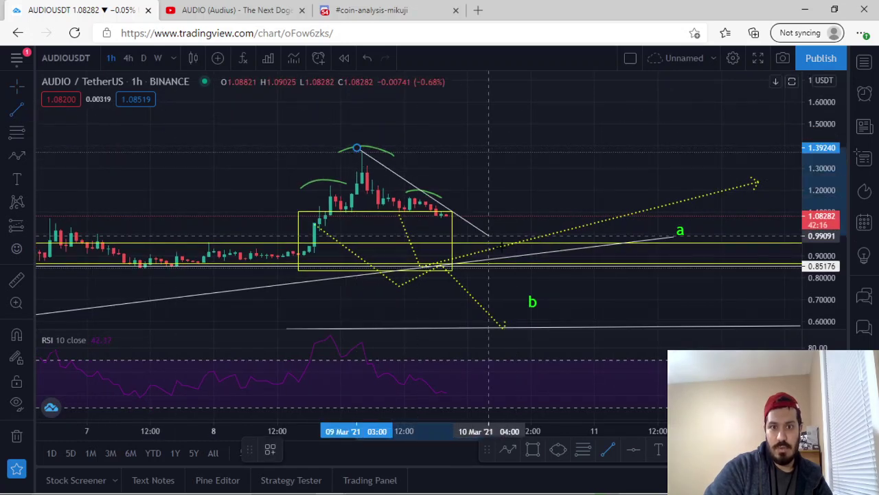
click(550, 283)
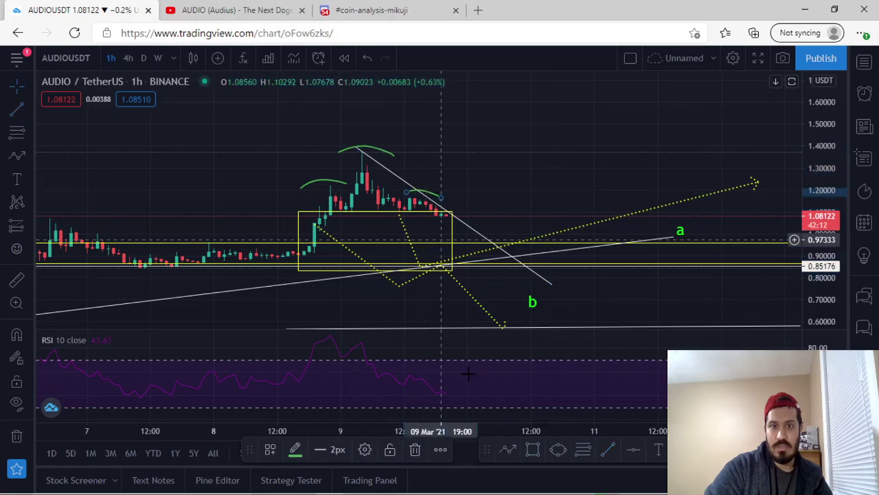
Delete the green head-and-shoulders arcs and the yellow box around the recent candles.
key(Delete)
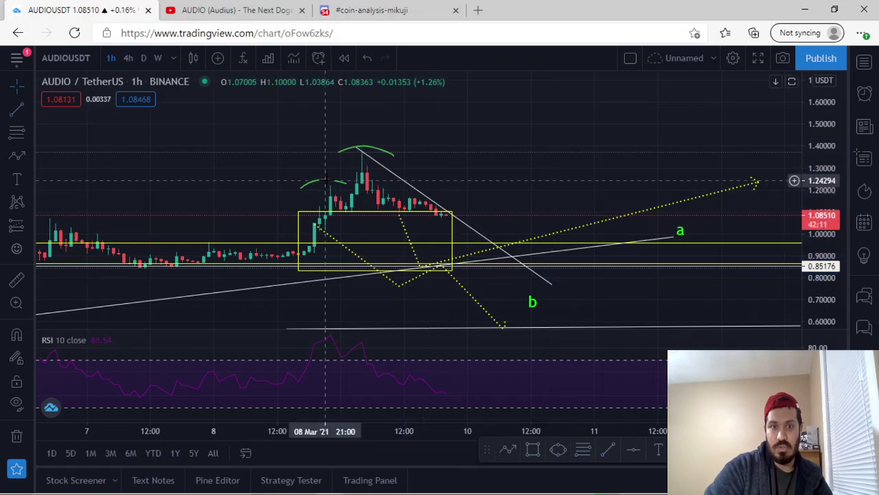
click(327, 180)
key(Delete)
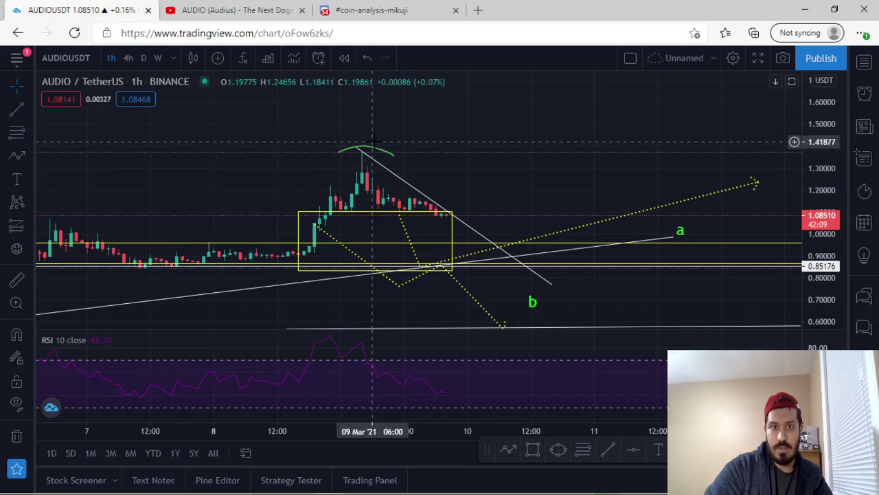
click(373, 146)
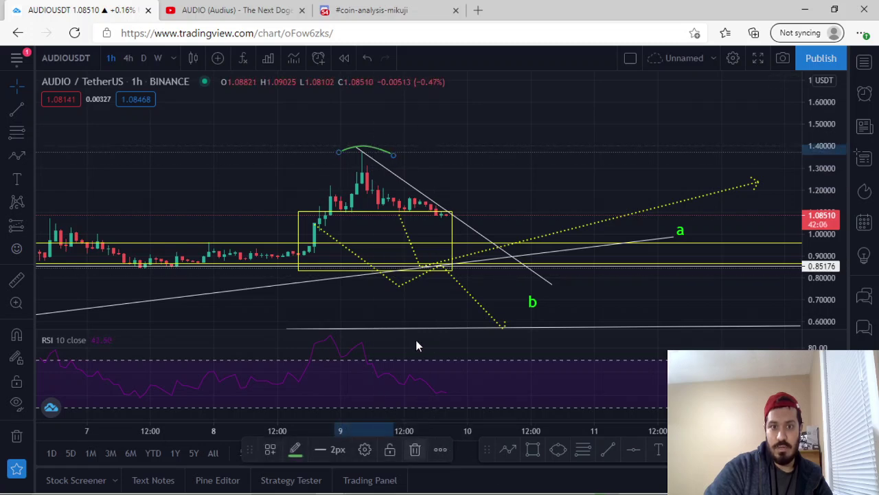
key(Delete)
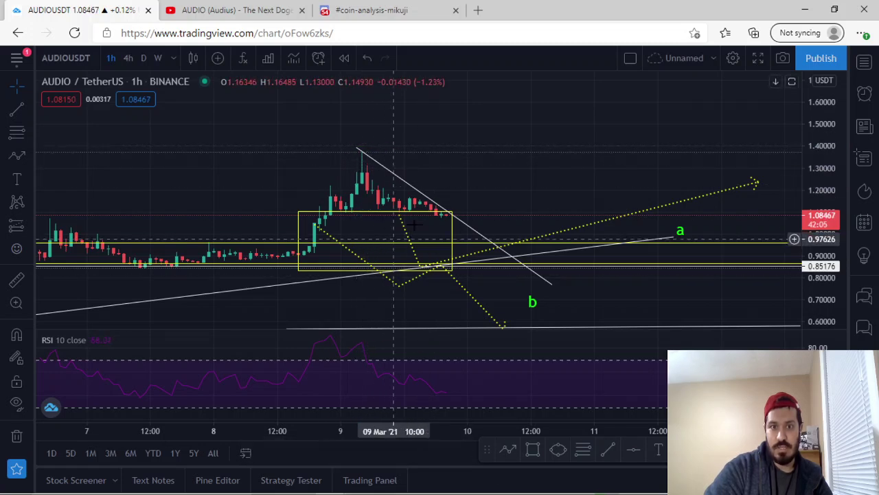
click(452, 235)
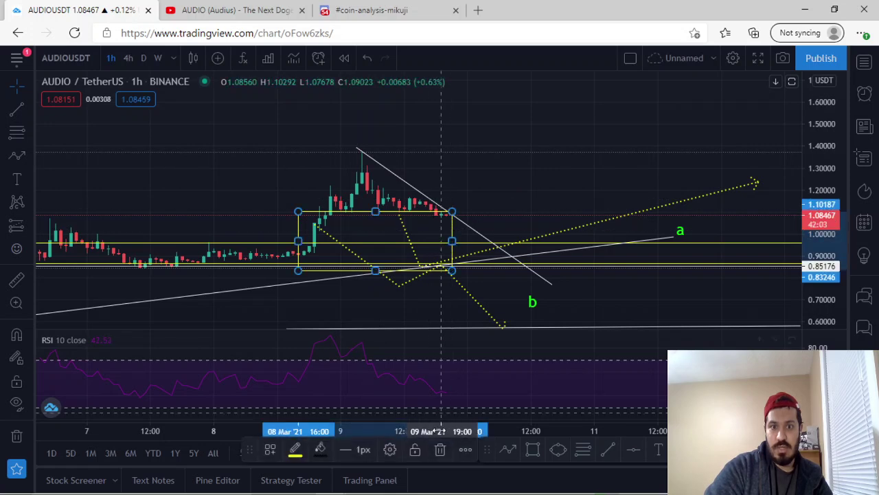
key(Delete)
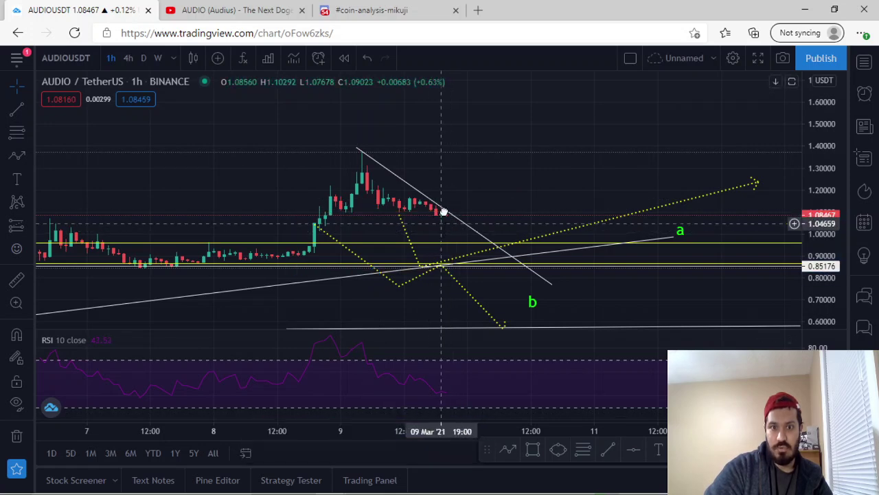
drag(448, 217, 450, 201)
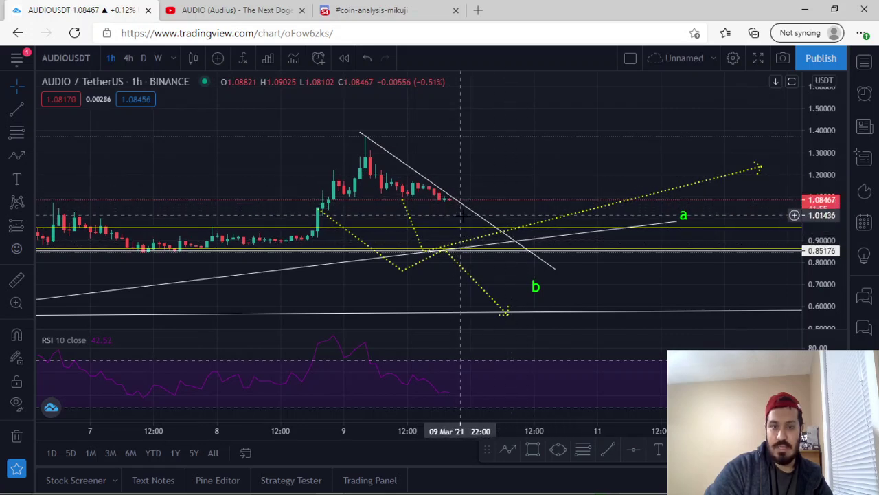
Draw a dotted yellow path dipping to support, then rallying toward 1.37 with an arrow end.
drag(506, 182, 473, 180)
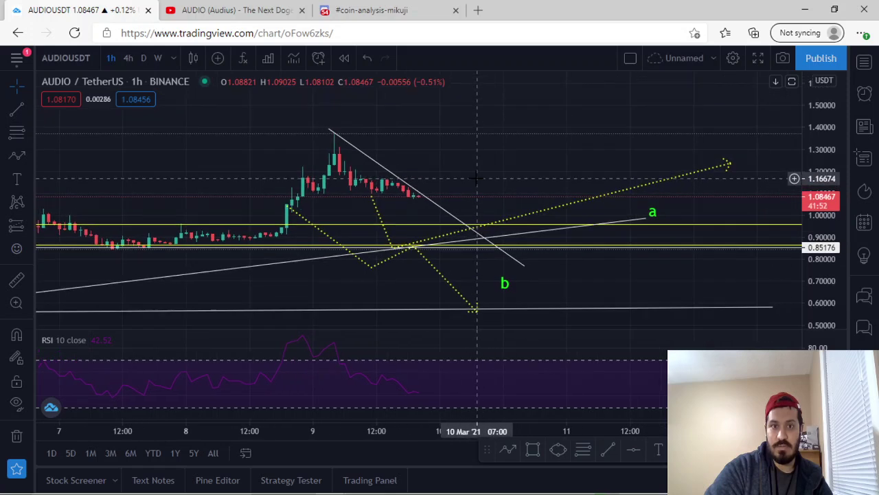
click(414, 202)
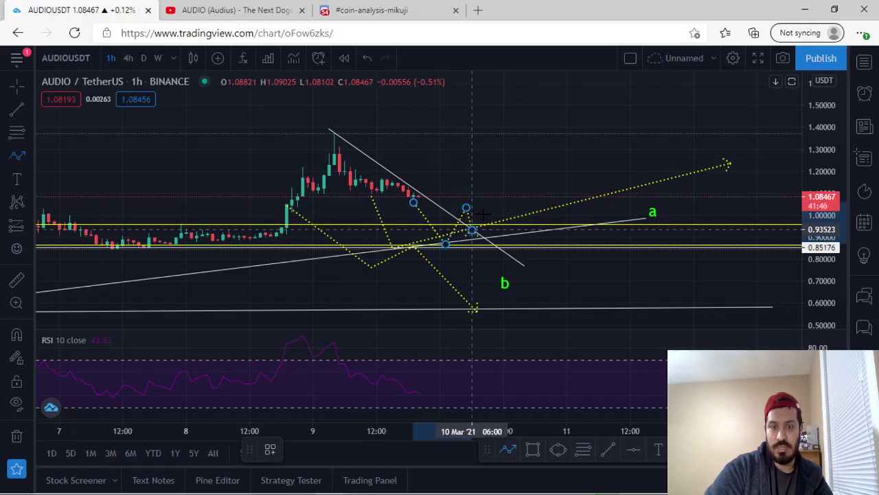
double_click(520, 138)
Stretch the price scale and pan the chart to frame the new scenario path.
scroll(529, 186, up, 2)
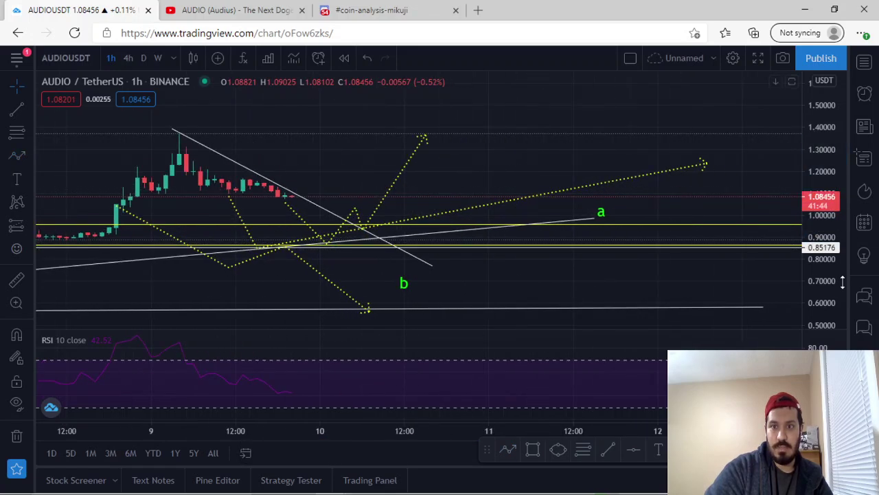
drag(842, 281, 842, 320)
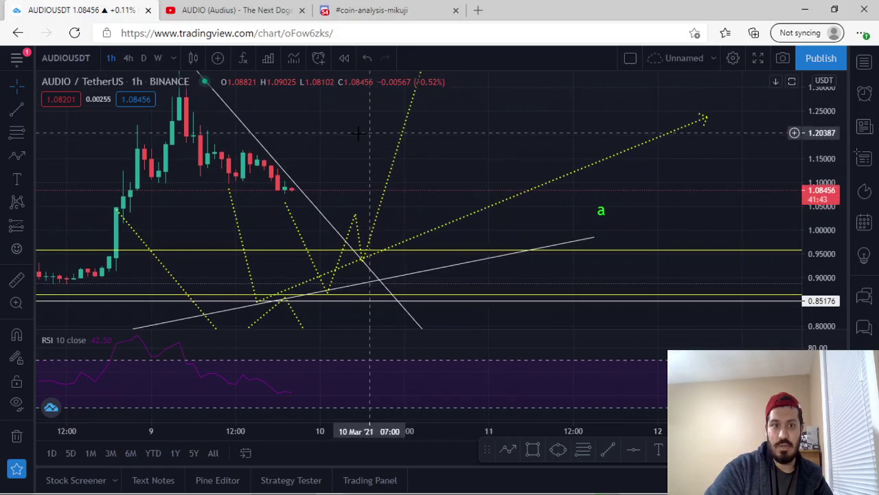
drag(378, 147, 431, 163)
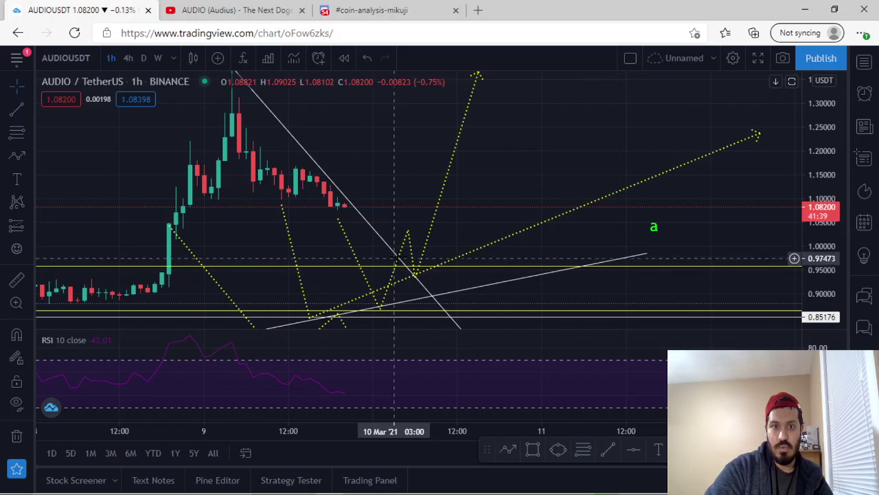
drag(375, 151, 404, 151)
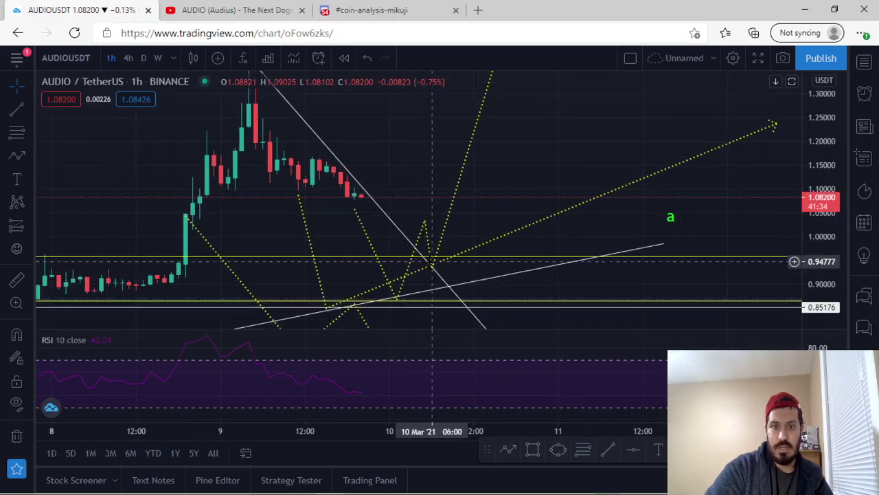
drag(529, 136, 632, 192)
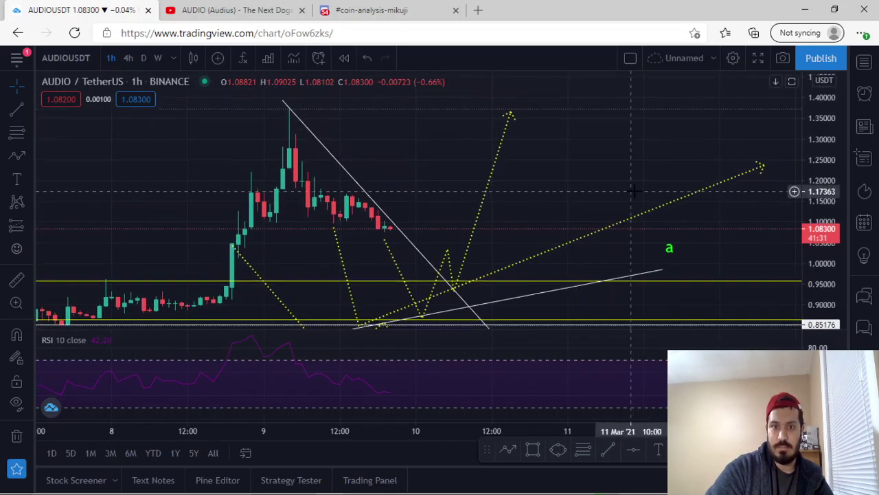
drag(601, 151, 642, 101)
drag(629, 162, 641, 154)
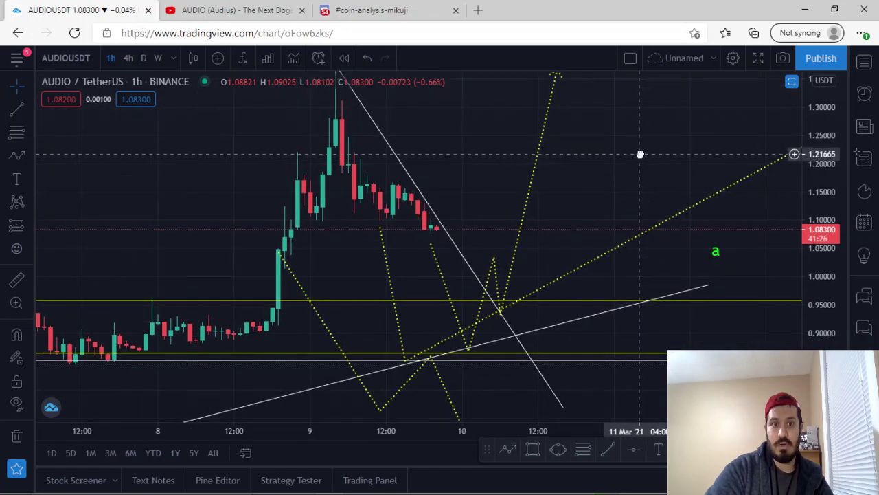
Go via daily candles to 4-hour candles, framing the support zone and all scenario paths.
click(142, 58)
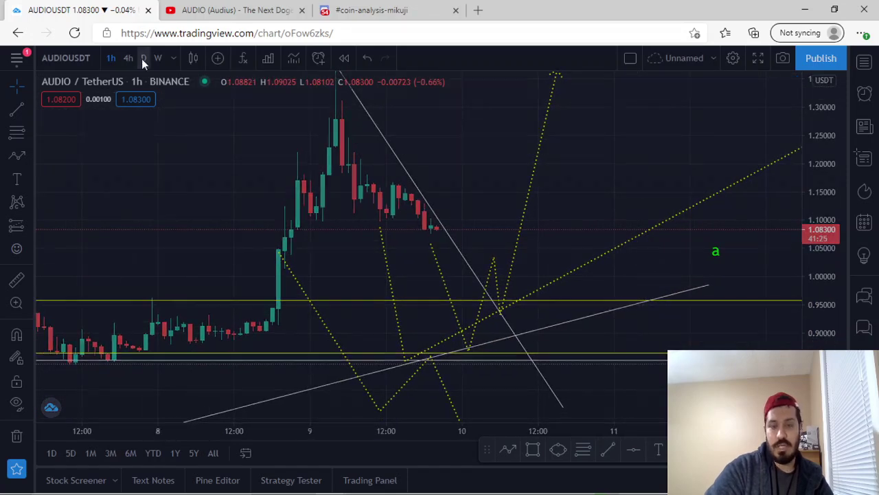
scroll(520, 249, up, 2)
drag(814, 198, 814, 247)
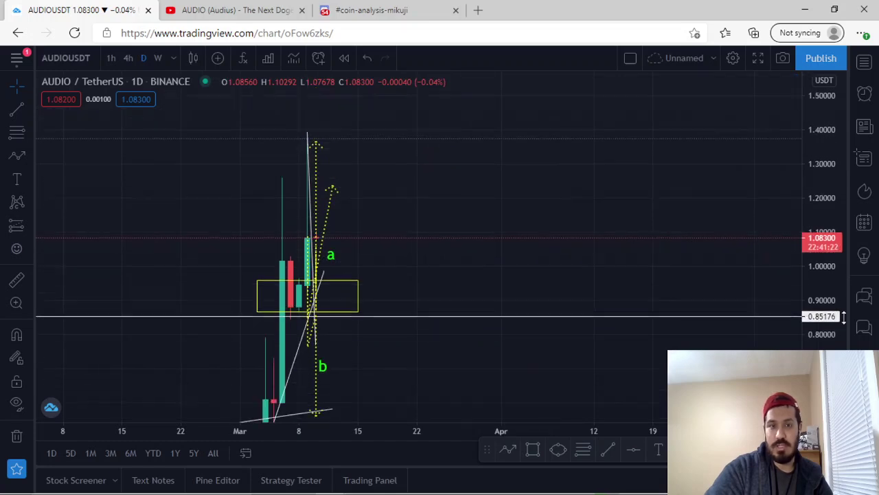
scroll(285, 212, up, 3)
drag(265, 230, 540, 234)
click(126, 59)
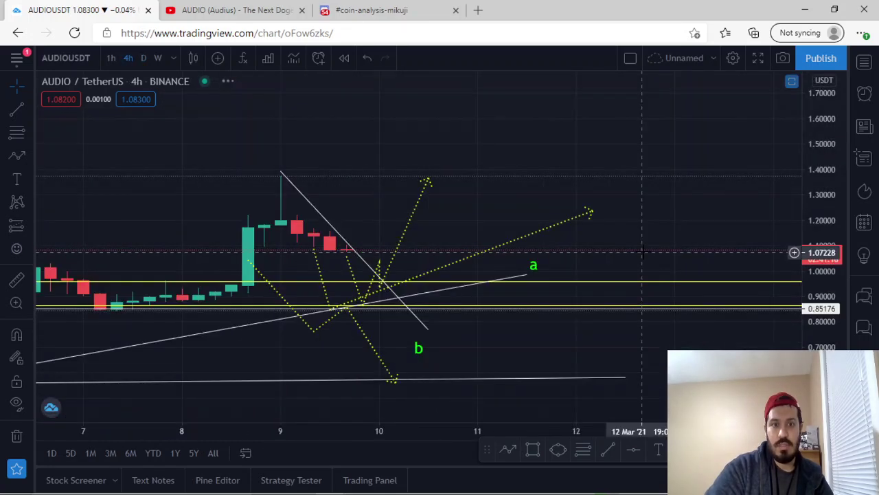
scroll(645, 251, down, 2)
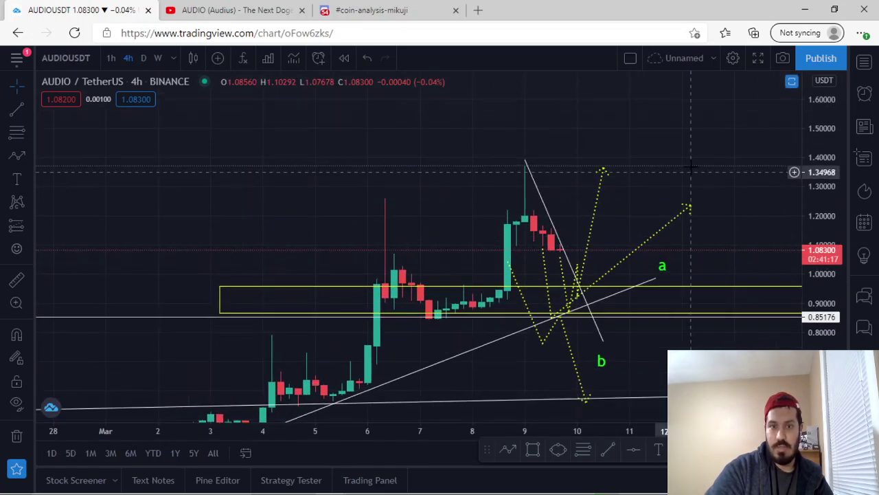
drag(690, 171, 690, 108)
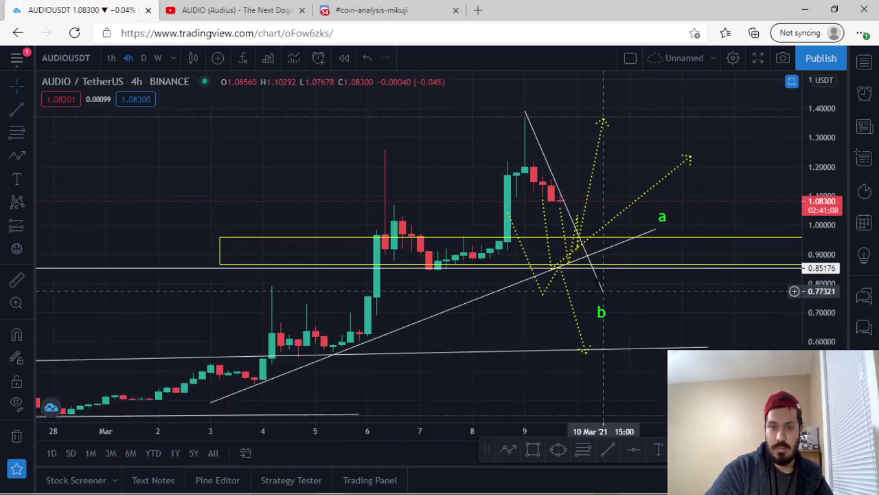
mouse_move(694, 318)
mouse_down()
mouse_move(702, 296)
mouse_move(715, 298)
mouse_move(687, 311)
mouse_up()
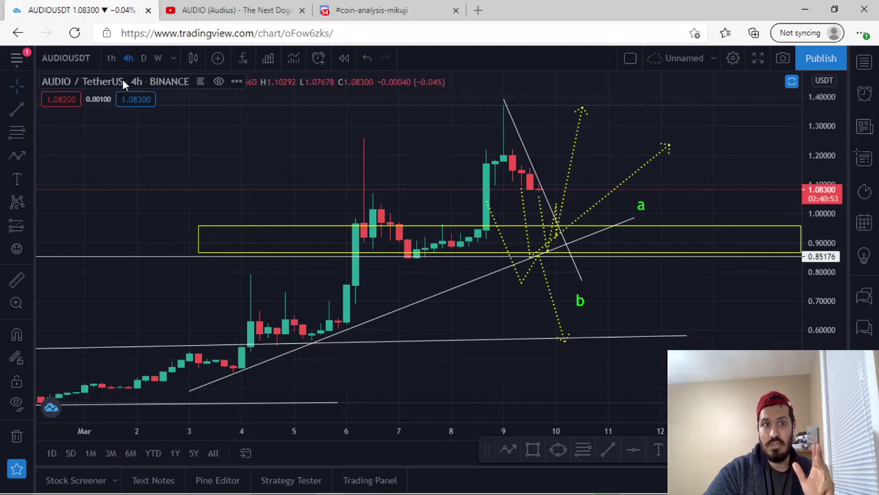
Compare the scenario paths on 1-hour and 4-hour candles, then pan the hourly chart.
click(110, 58)
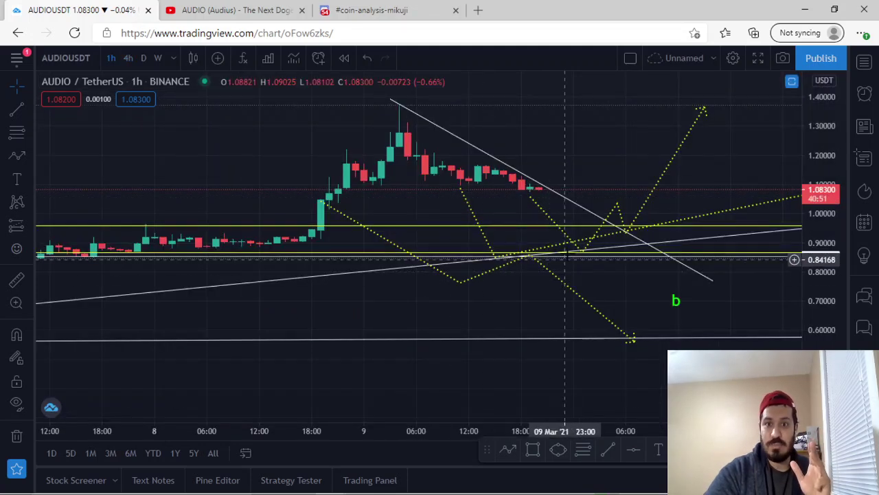
click(130, 56)
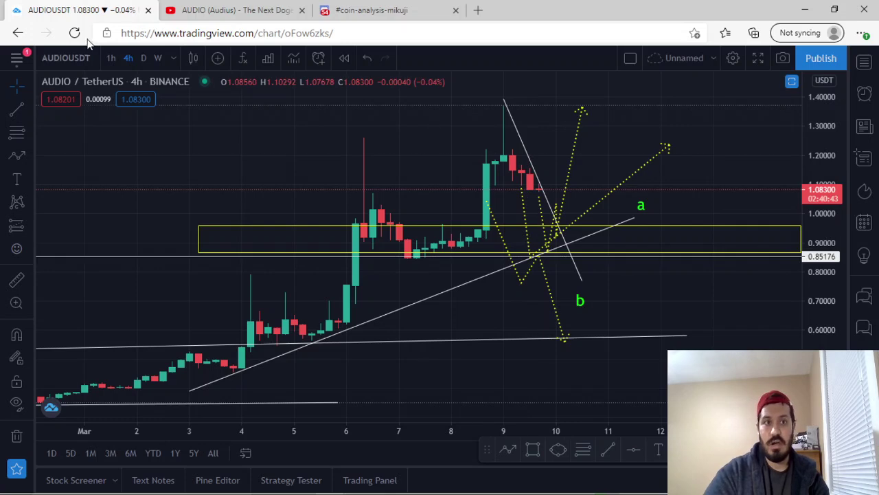
click(109, 58)
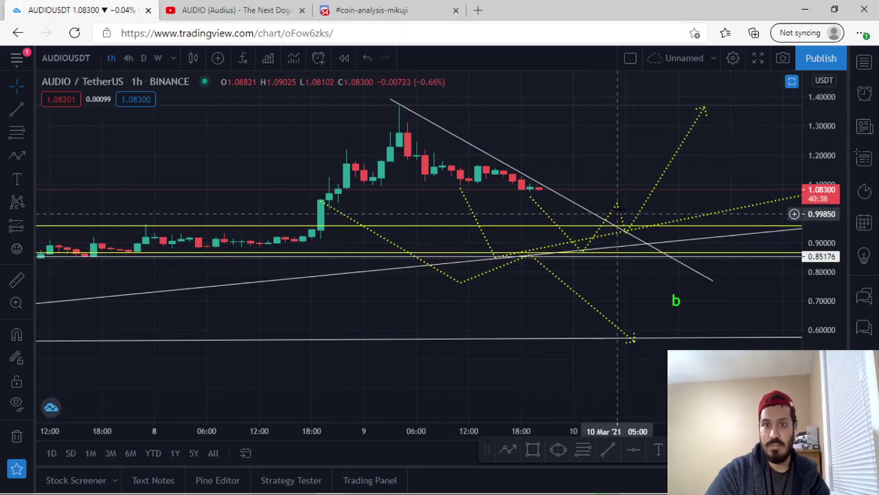
drag(739, 148, 680, 181)
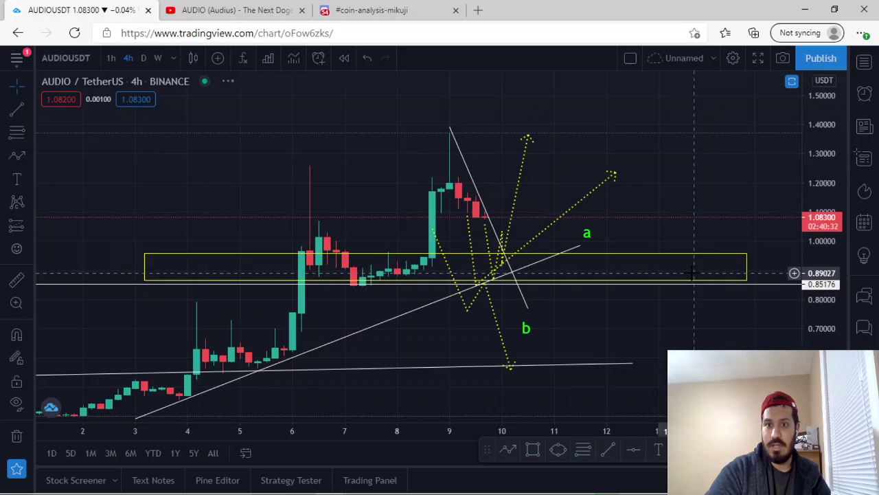
Move the green 'a' label beside the rising dotted paths and reframe the view.
drag(585, 233, 536, 208)
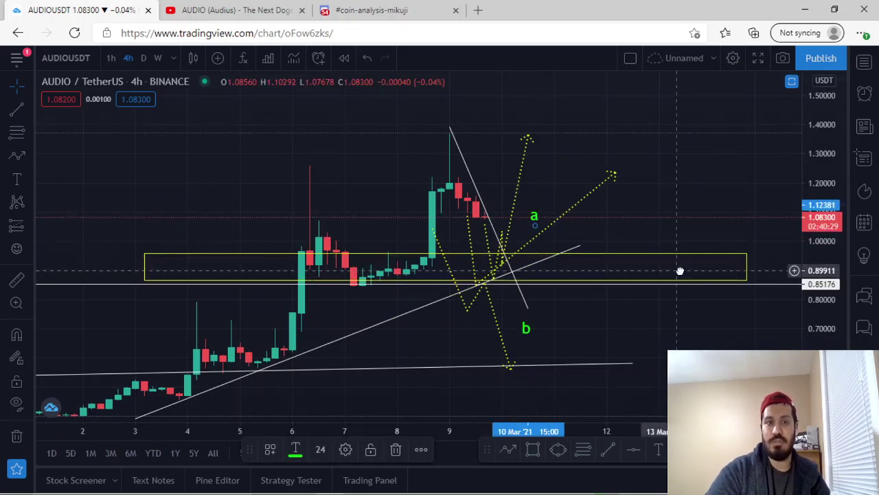
drag(680, 209, 696, 149)
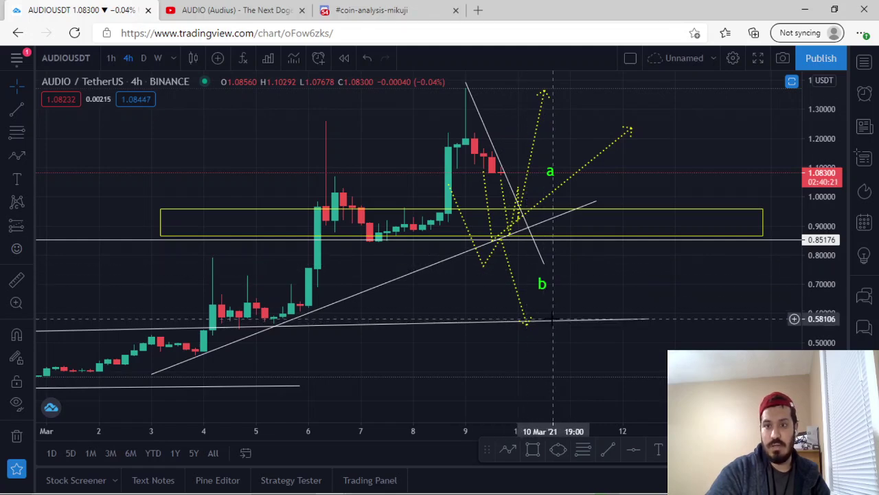
scroll(553, 318, down, 3)
scroll(481, 316, up, 2)
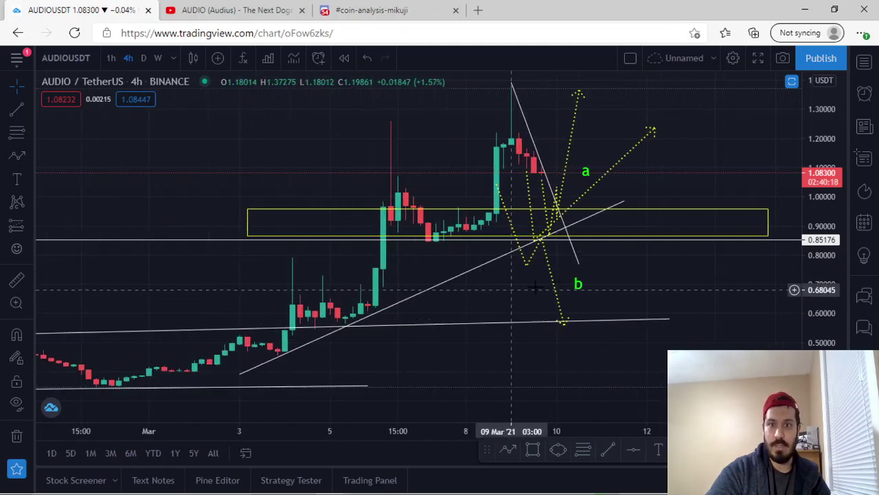
drag(640, 275, 634, 297)
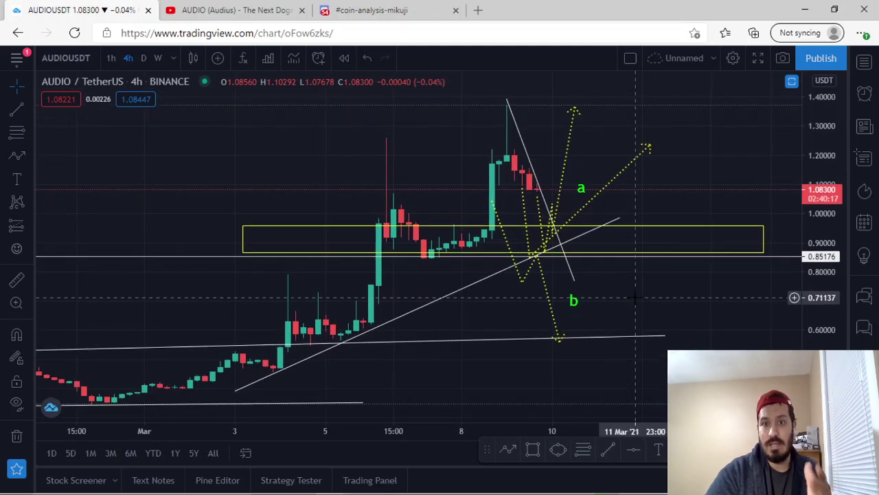